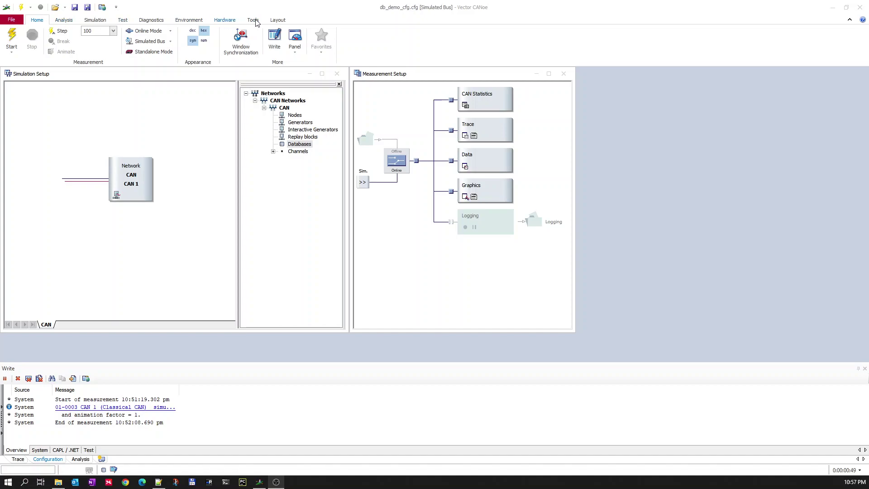
# Launch the CANdb++ Editor from CANoe and arrange its window over the workspace.
pyautogui.click(255, 20)
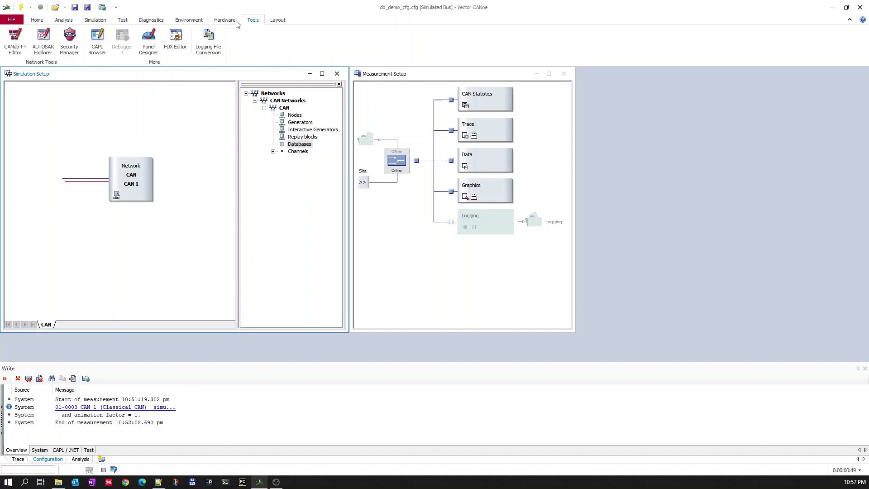
pyautogui.click(16, 38)
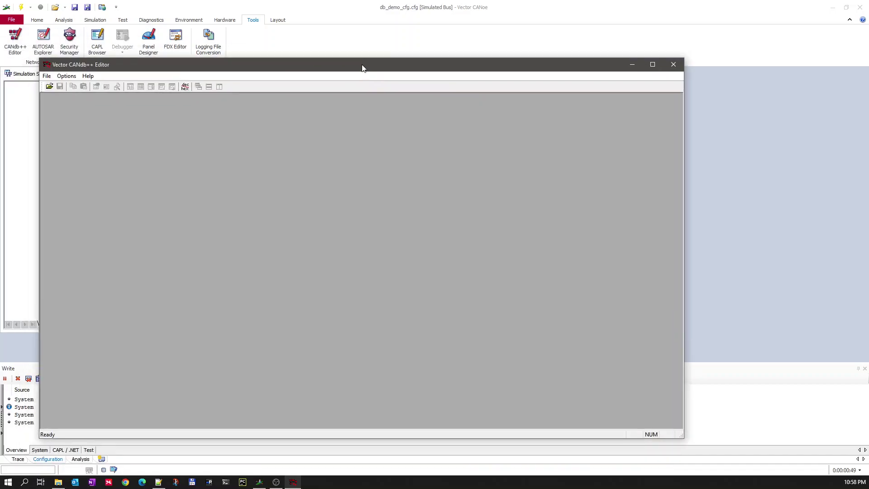
pyautogui.moveTo(363, 66); pyautogui.dragTo(344, 4)
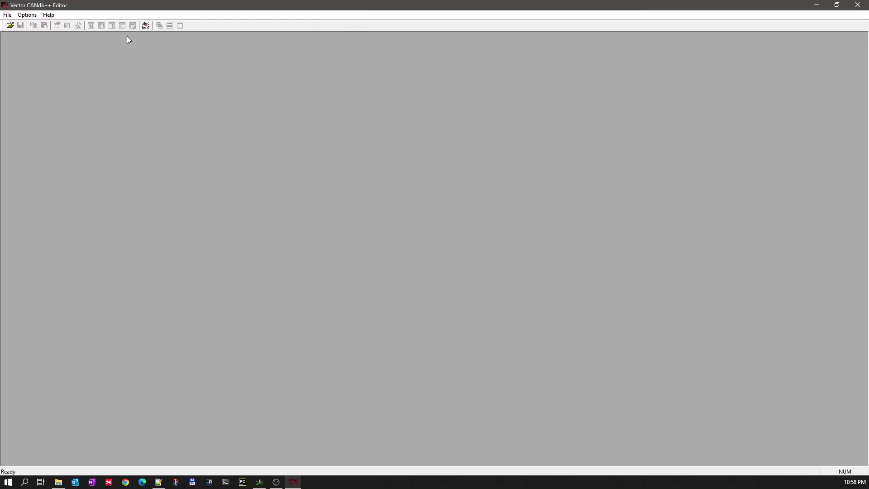
pyautogui.moveTo(223, 12); pyautogui.dragTo(380, 42)
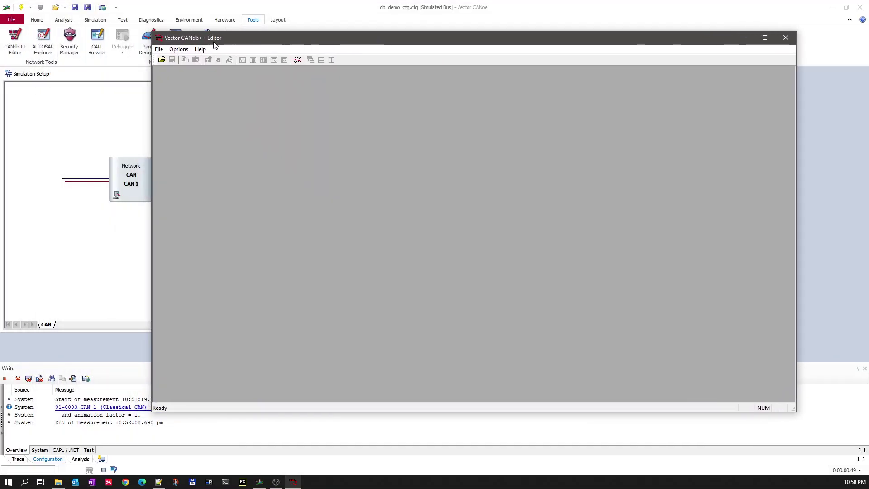
# Create a new CANdb network database based on the CANTemplate.dbc template.
pyautogui.click(162, 53)
pyautogui.click(175, 58)
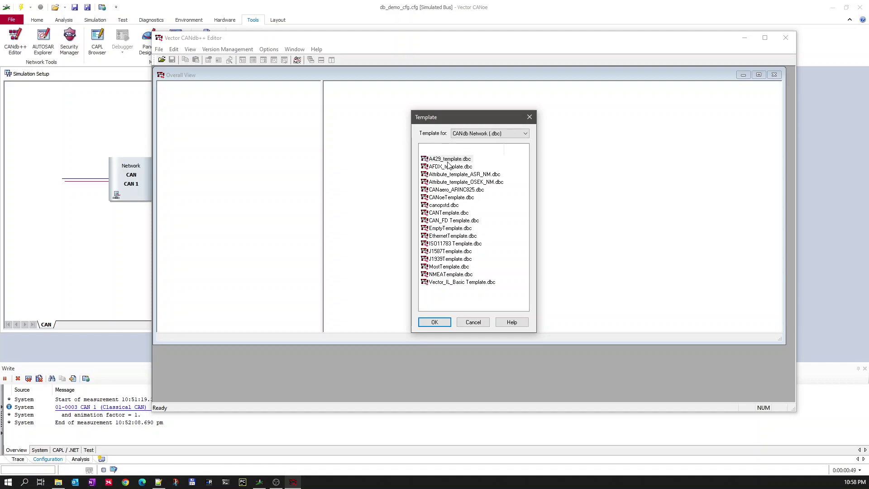
pyautogui.click(445, 215)
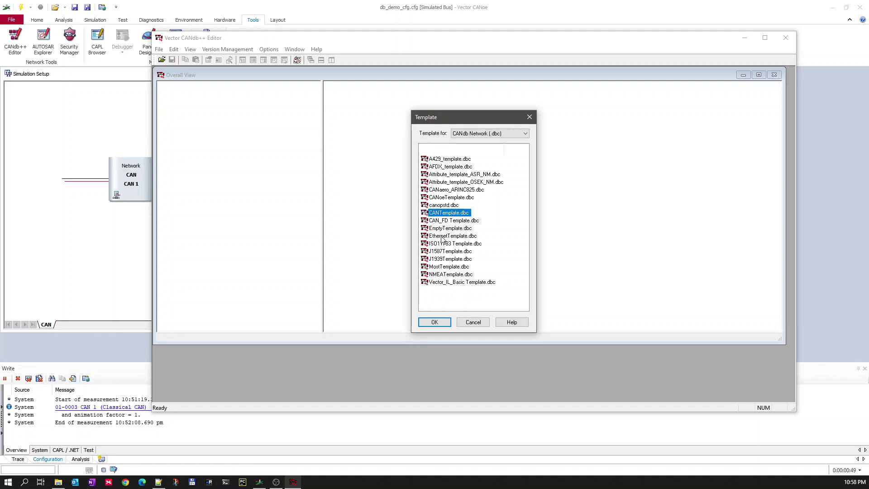
pyautogui.click(437, 323)
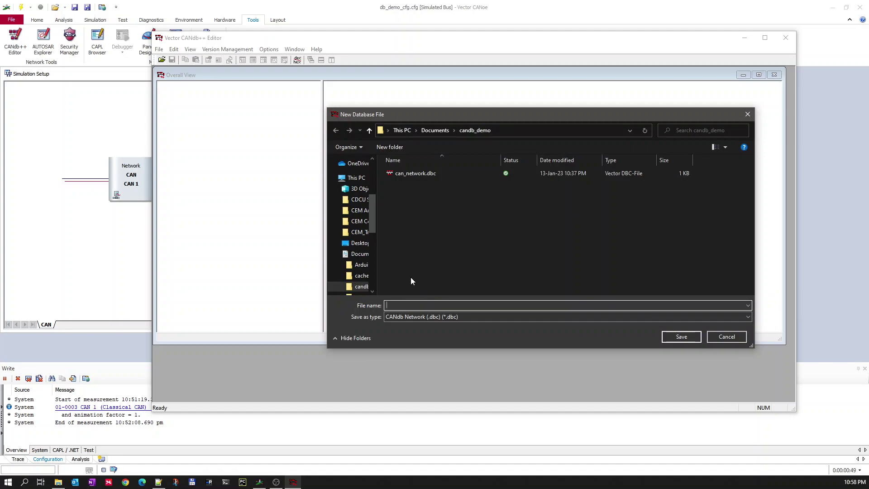
# Save the new database file as can_demo_network.dbc in the candb_demo folder.
pyautogui.moveTo(375, 234); pyautogui.dragTo(351, 232)
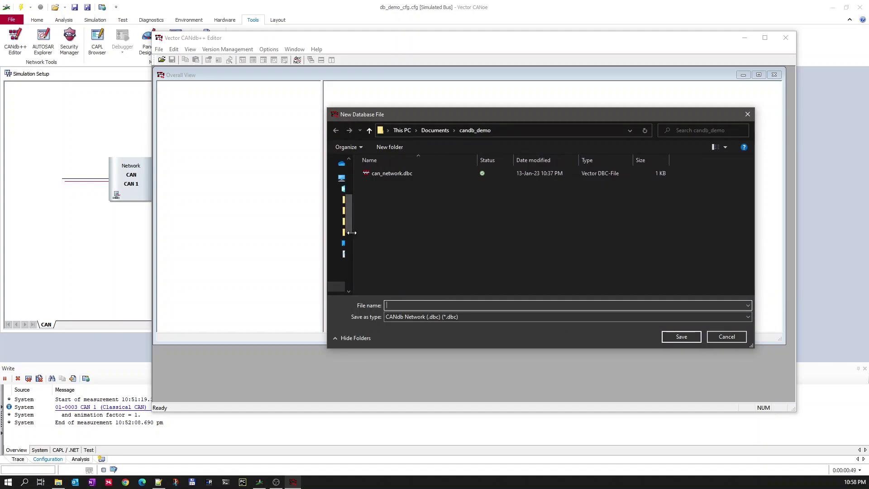
pyautogui.click(402, 173)
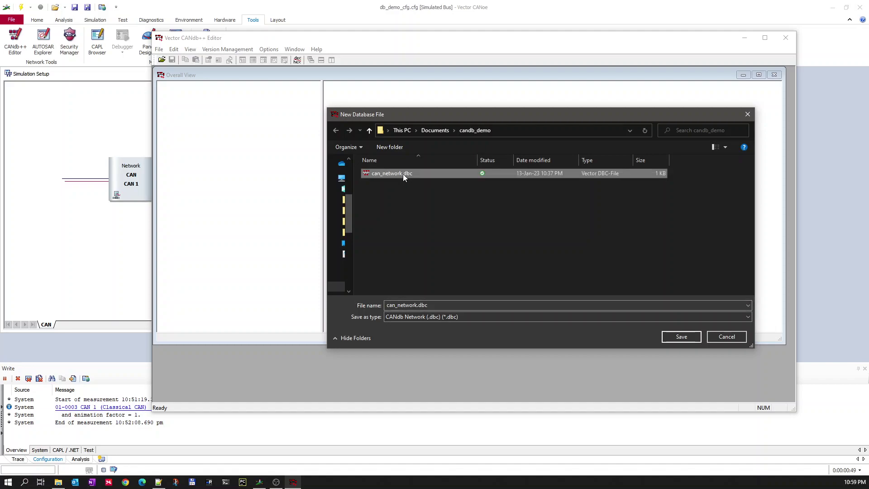
pyautogui.doubleClick(417, 304)
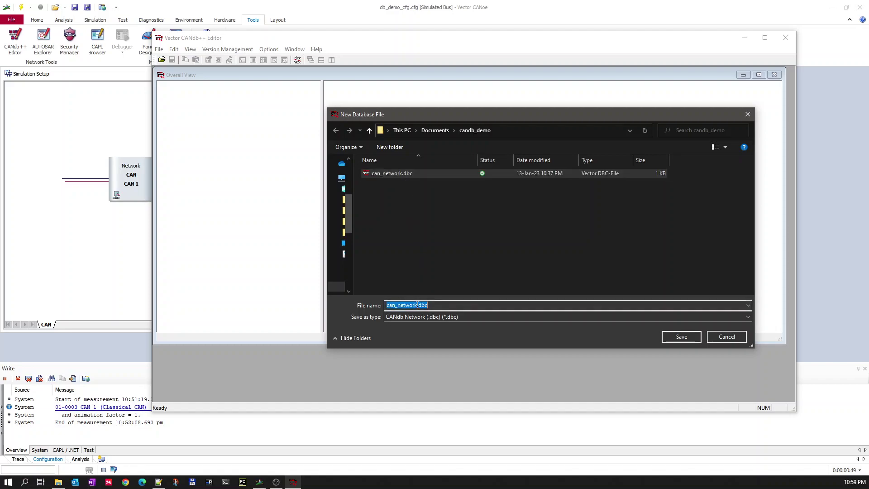
pyautogui.click(398, 305)
pyautogui.write('demo')
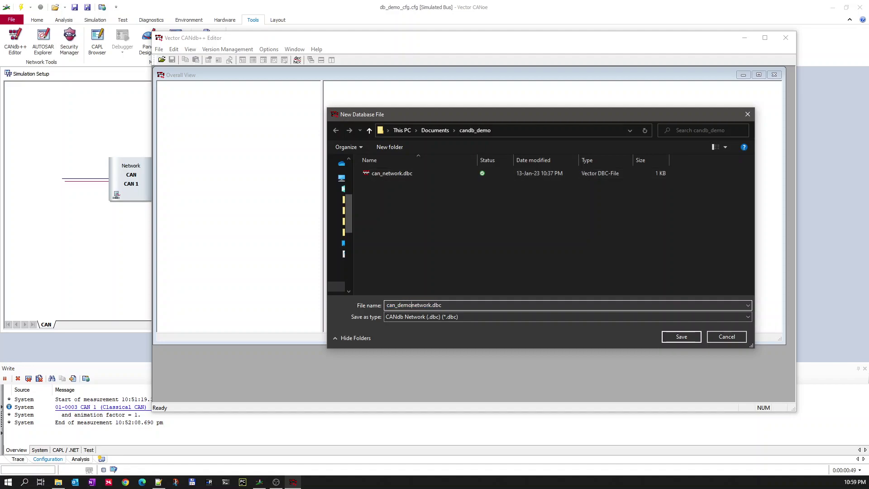
pyautogui.write('_')
pyautogui.press('Return')
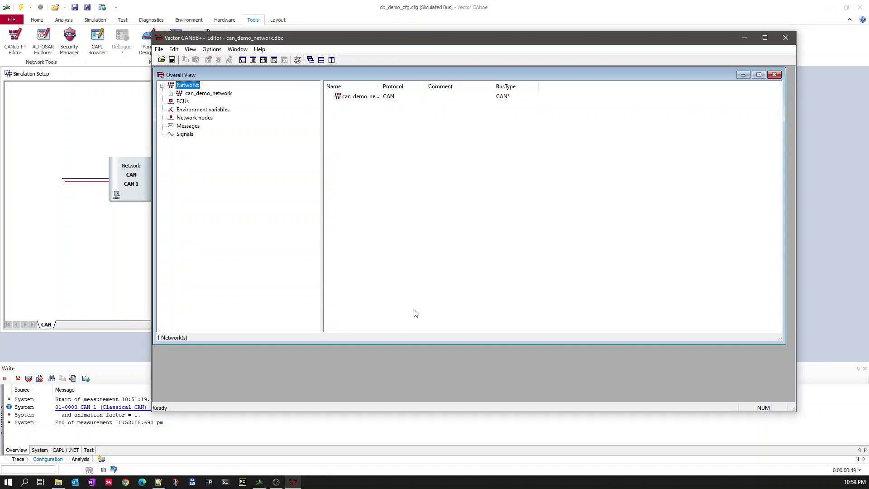
# Expand can_demo_network, add a network node named Engine, and inspect it under the network nodes.
pyautogui.click(172, 94)
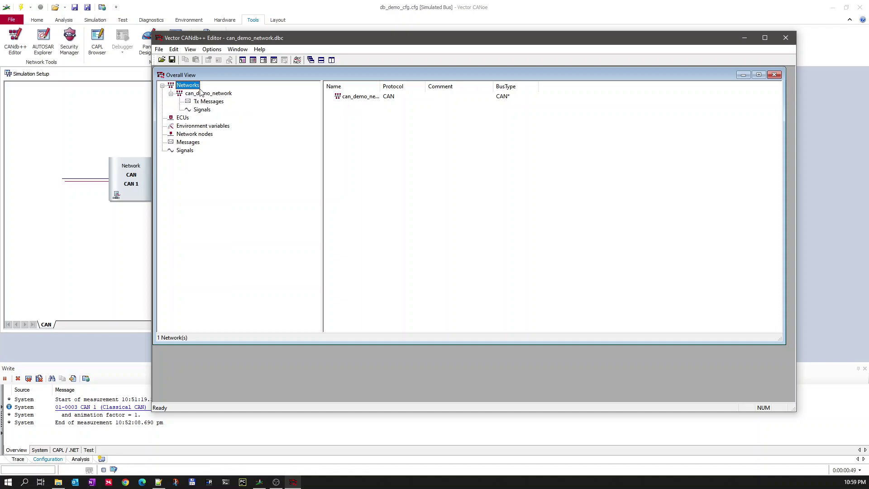
pyautogui.click(195, 94)
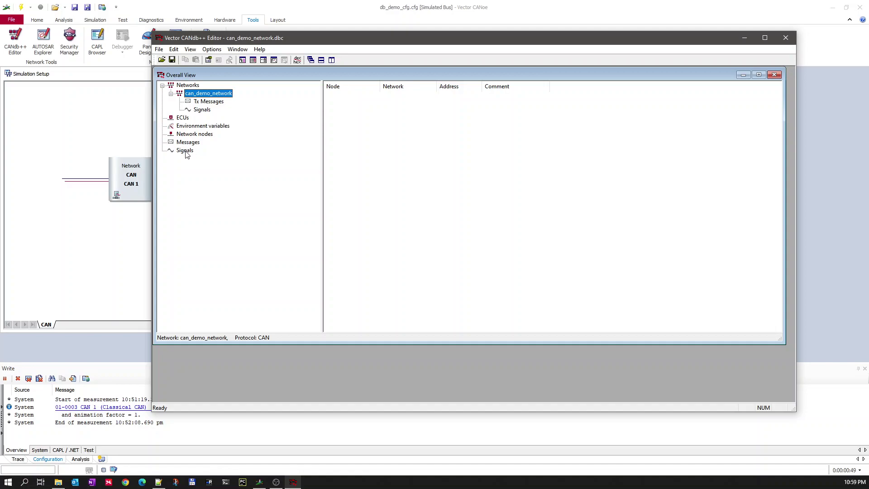
pyautogui.rightClick(189, 136)
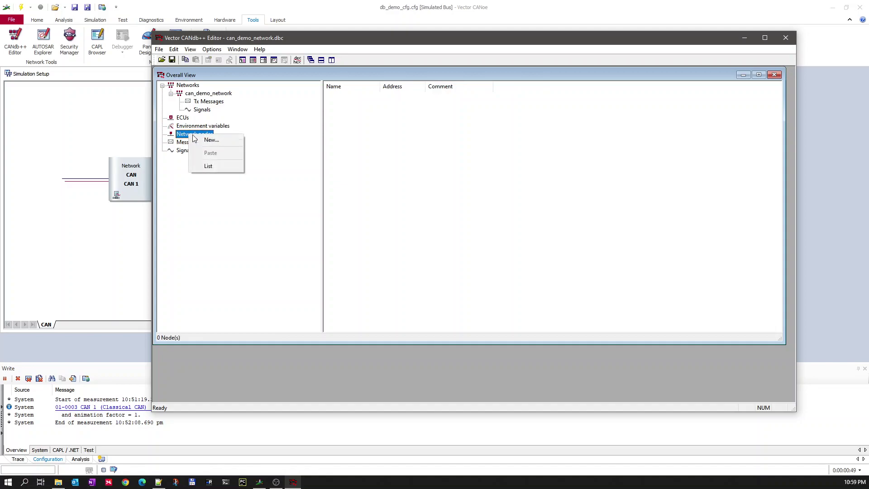
pyautogui.click(211, 140)
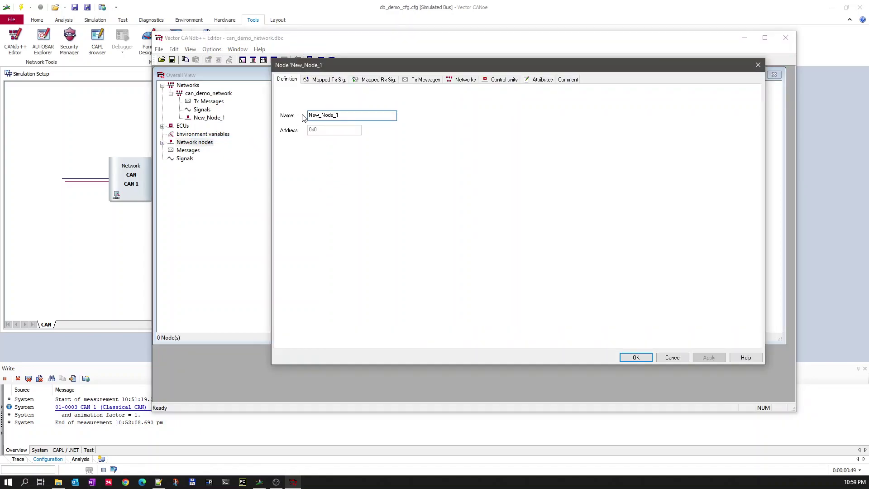
pyautogui.doubleClick(324, 116)
pyautogui.write('Engine')
pyautogui.click(636, 357)
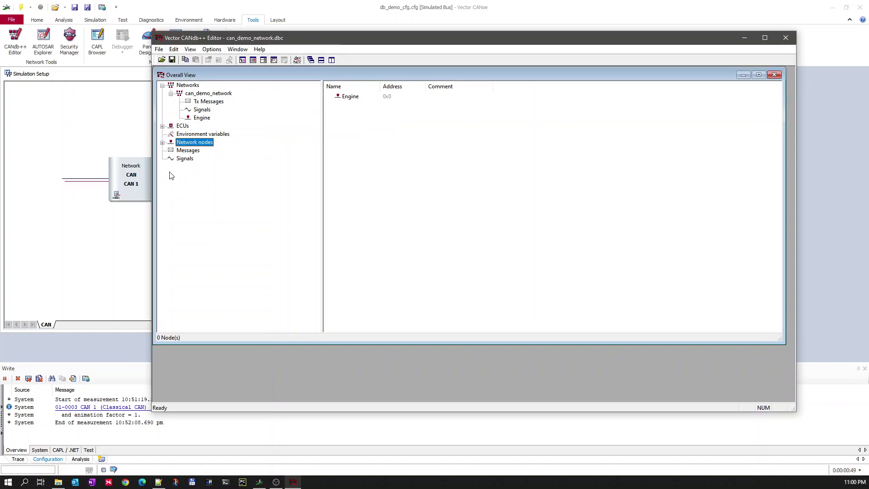
pyautogui.click(163, 142)
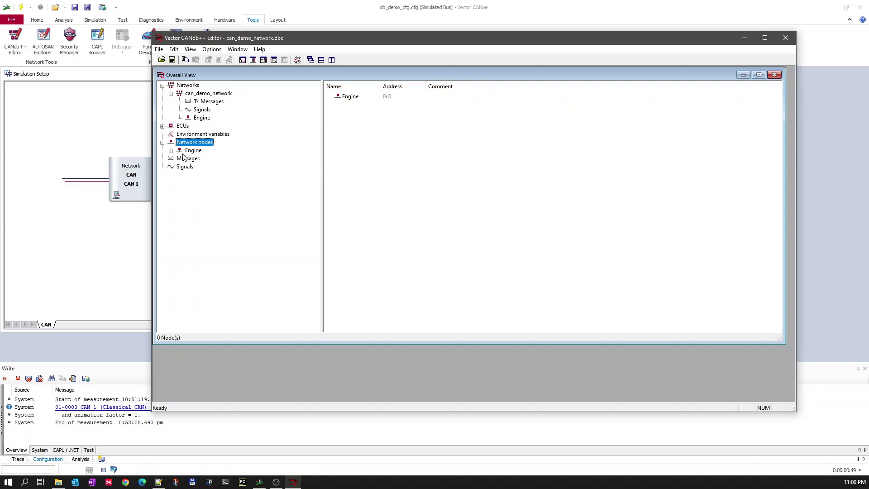
pyautogui.click(171, 150)
pyautogui.click(171, 150)
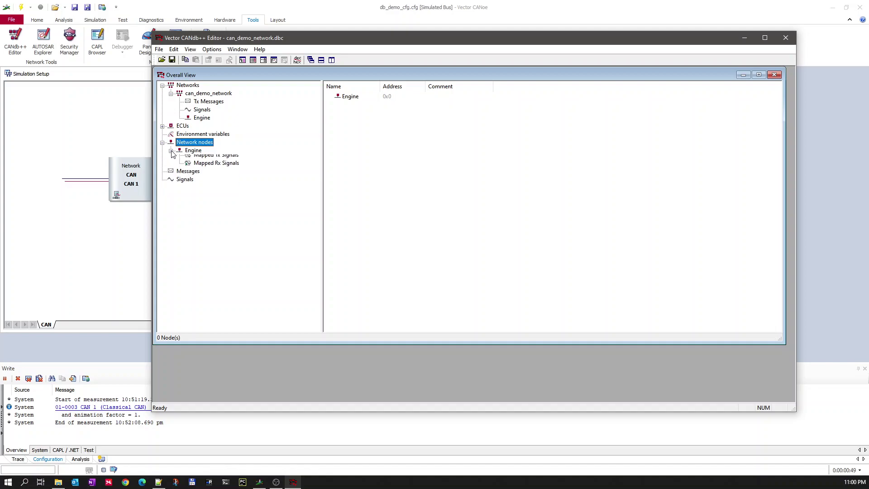
# Create a new message in the database and name it engine_warning.
pyautogui.rightClick(189, 158)
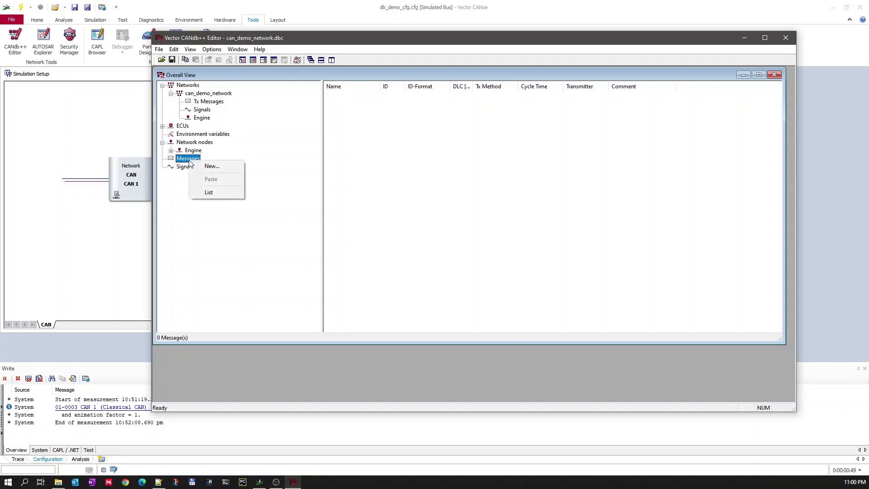
pyautogui.click(212, 166)
pyautogui.doubleClick(350, 98)
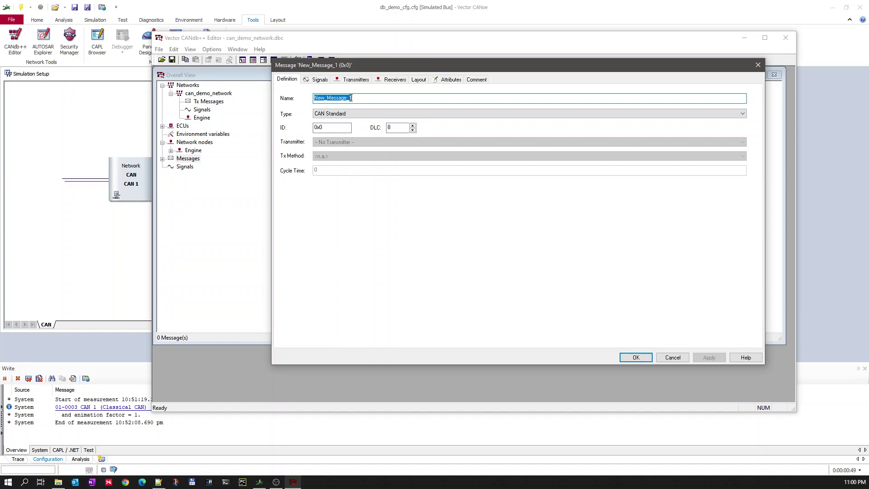
pyautogui.write('engine')
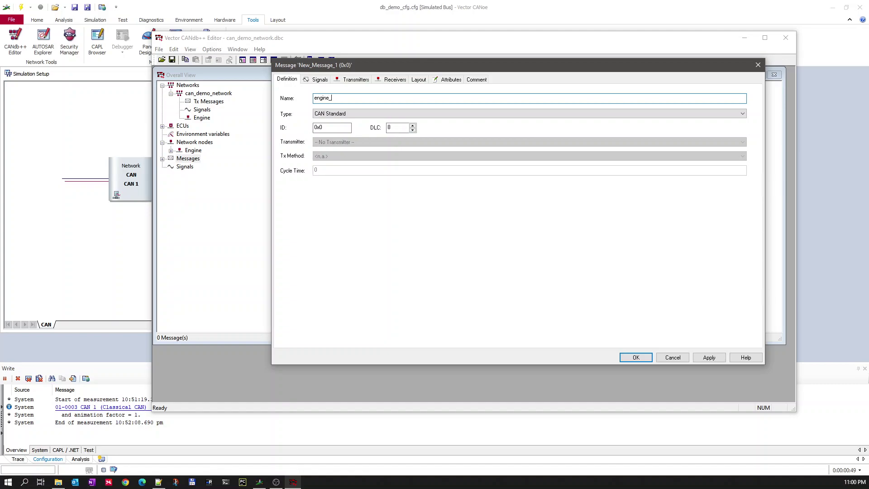
pyautogui.write('_warning')
pyautogui.doubleClick(337, 99)
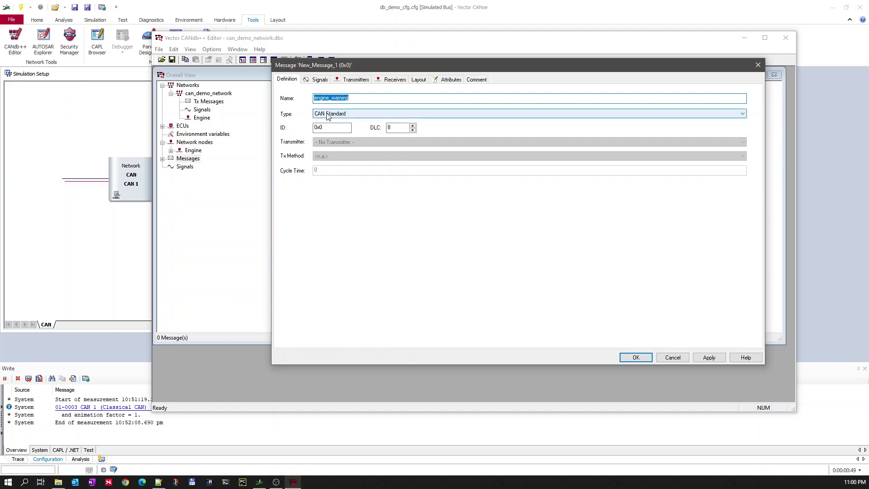
# Define the engine_warning message as CAN Standard with ID 0x100 and DLC 8, and accept it.
pyautogui.click(328, 114)
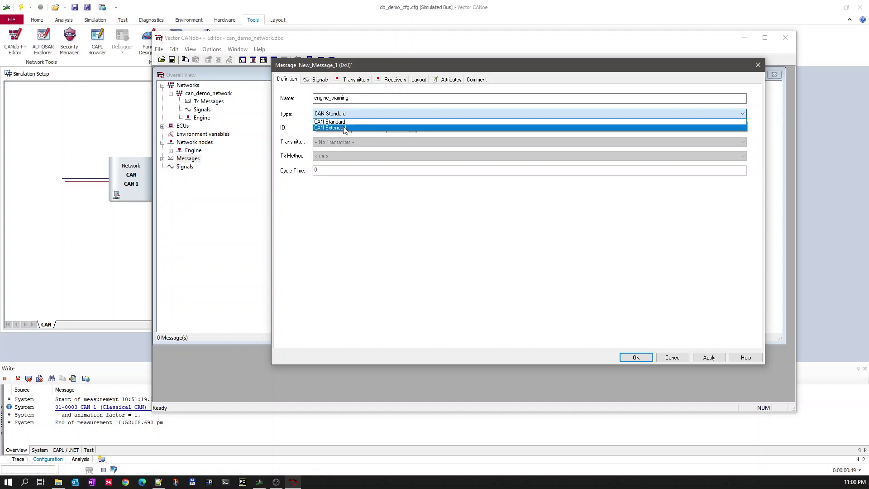
pyautogui.click(321, 122)
pyautogui.click(331, 126)
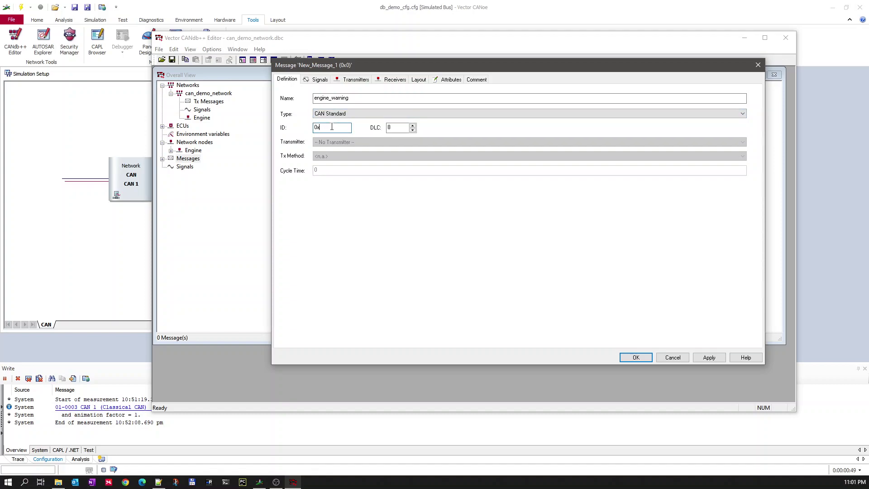
pyautogui.write('100')
pyautogui.click(389, 128)
pyautogui.press('BackSpace')
pyautogui.write('8')
pyautogui.moveTo(393, 127); pyautogui.dragTo(386, 128)
pyautogui.click(636, 357)
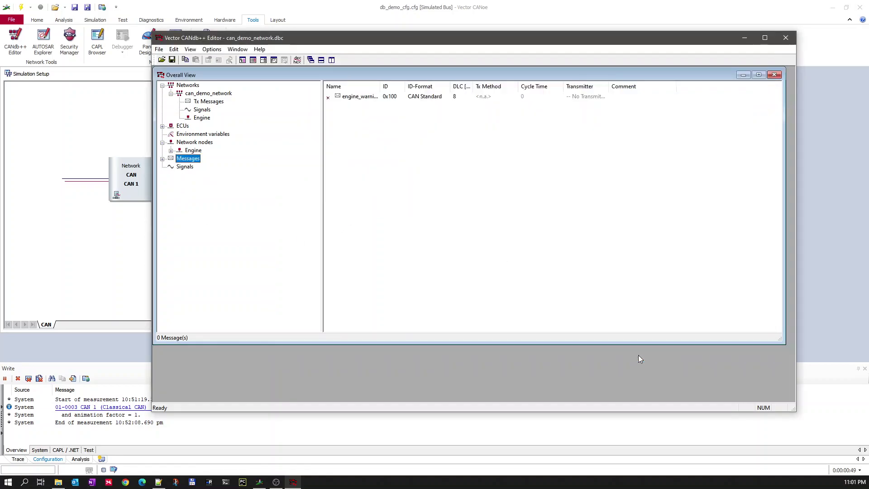
# Expand the message list, then create a new signal named engine_oil_low.
pyautogui.click(162, 159)
pyautogui.click(199, 166)
pyautogui.rightClick(184, 176)
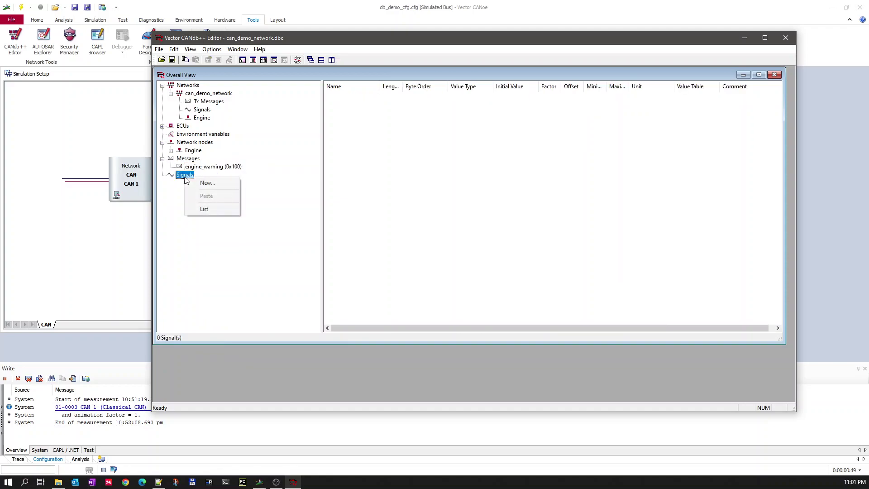
pyautogui.click(206, 183)
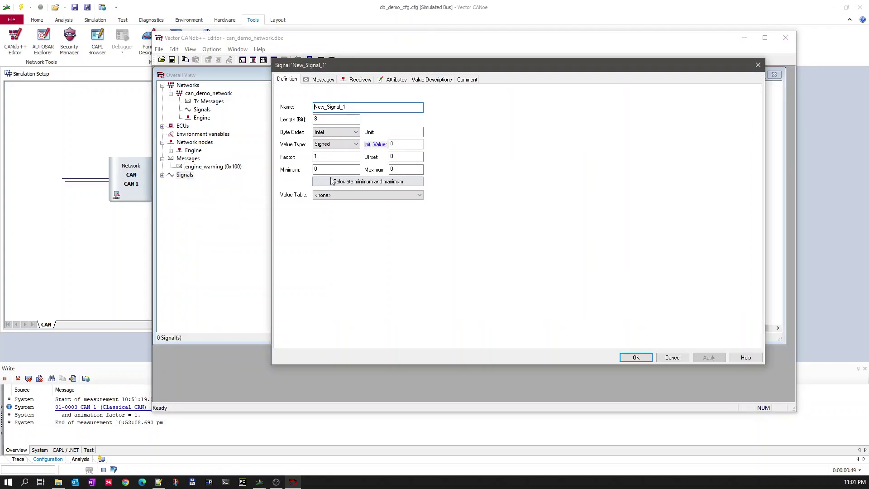
pyautogui.doubleClick(345, 107)
pyautogui.write('engine_oil_low')
# Set the engine_oil_low signal's length to 1 bit and keep the Intel byte order.
pyautogui.click(355, 117)
pyautogui.doubleClick(346, 118)
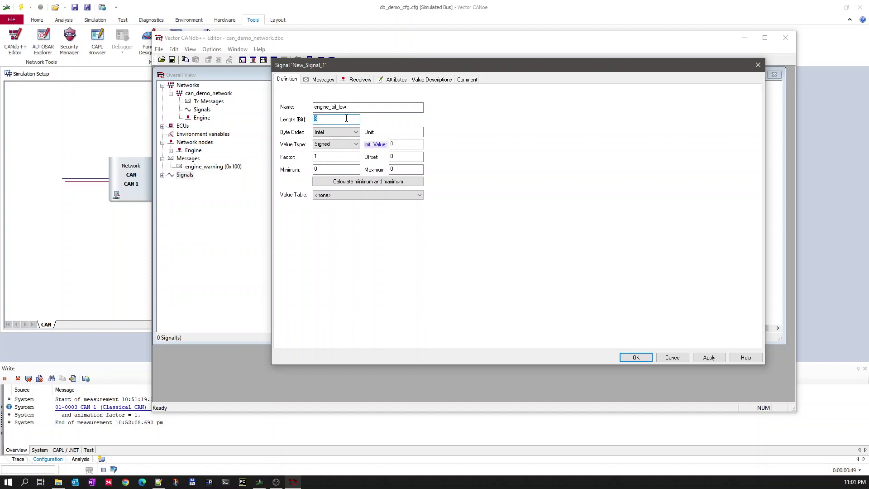
pyautogui.write('1')
pyautogui.click(329, 134)
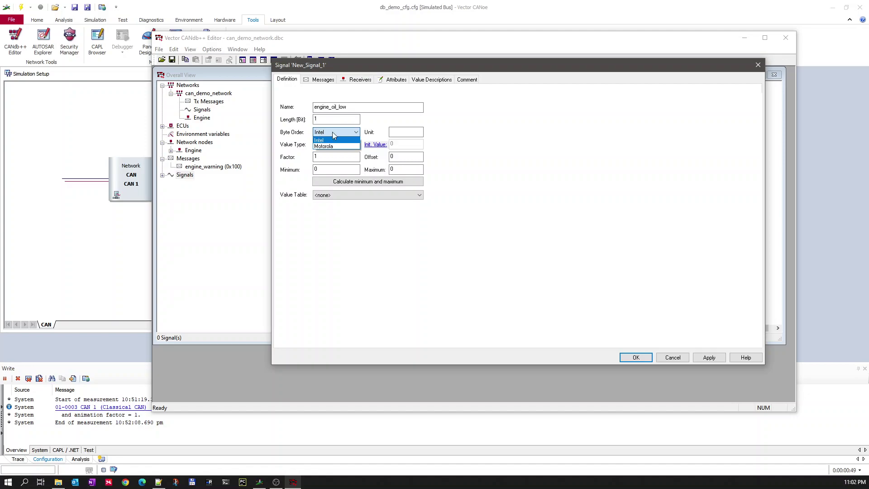
pyautogui.click(302, 136)
pyautogui.click(343, 133)
pyautogui.click(298, 162)
# Review the signal's factor and offset, and set its value type to Unsigned.
pyautogui.click(323, 156)
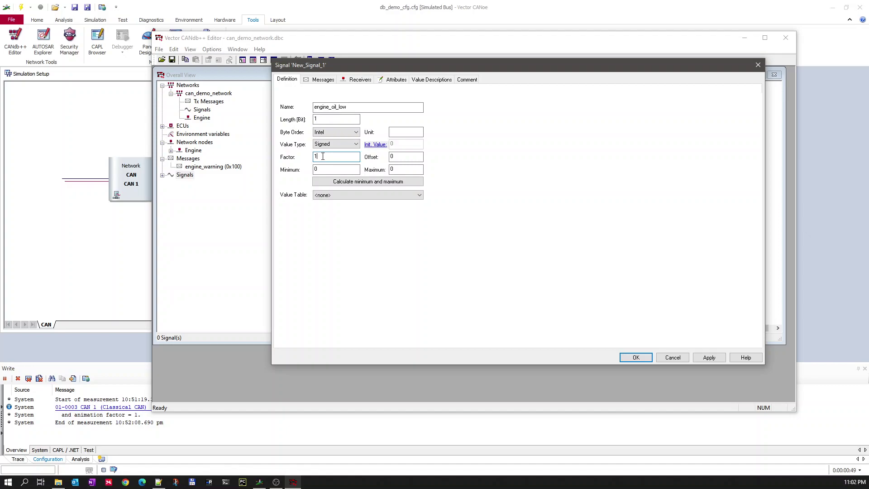
pyautogui.doubleClick(319, 157)
pyautogui.click(389, 156)
pyautogui.click(327, 144)
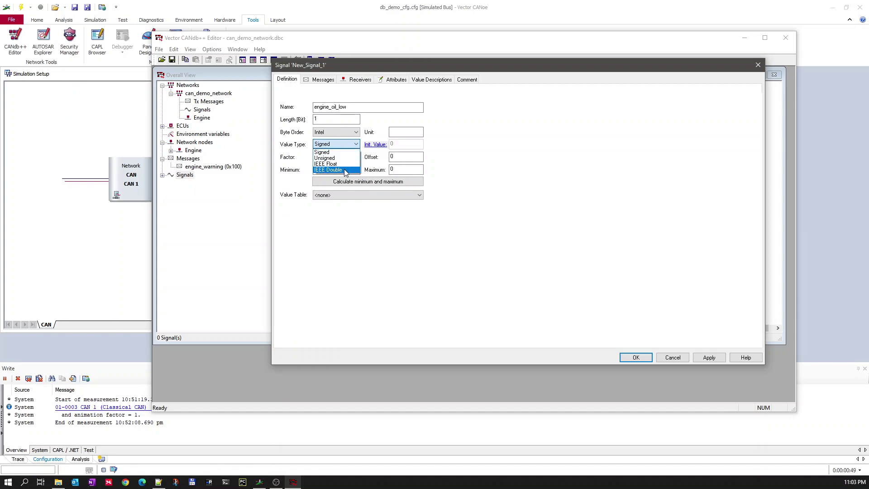
pyautogui.click(341, 160)
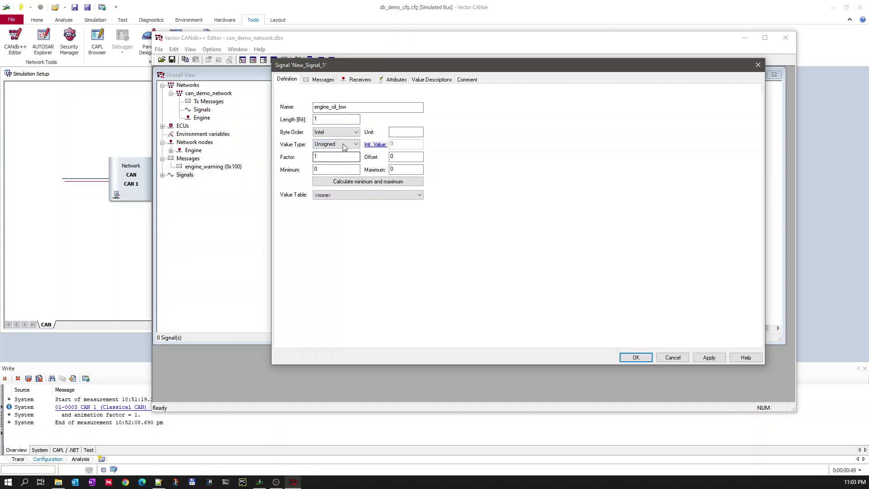
# Set the signal's maximum to 1 with minimum 0, and calculate the range from the signal length.
pyautogui.doubleClick(316, 170)
pyautogui.doubleClick(387, 169)
pyautogui.write('1')
pyautogui.doubleClick(322, 120)
pyautogui.click(358, 184)
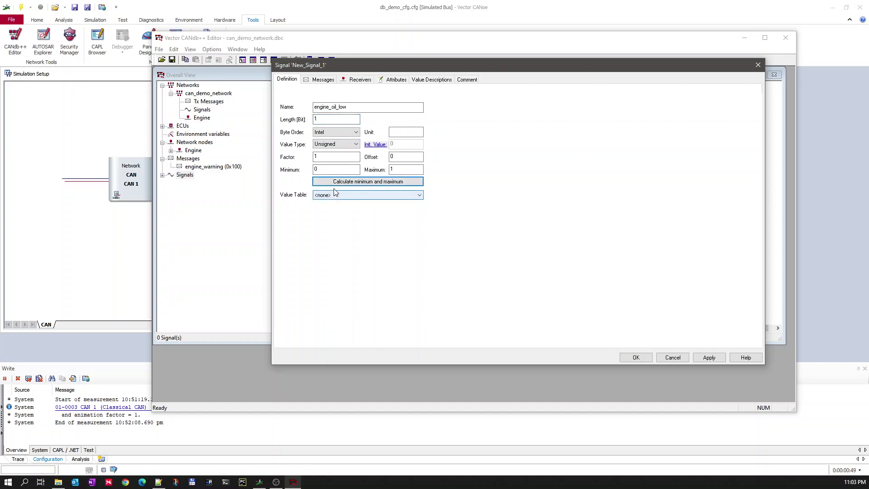
# Try a signal length of 2 bits with a recalculated range, and restore 1 bit by recalculating the minimum and maximum.
pyautogui.doubleClick(319, 119)
pyautogui.write('2')
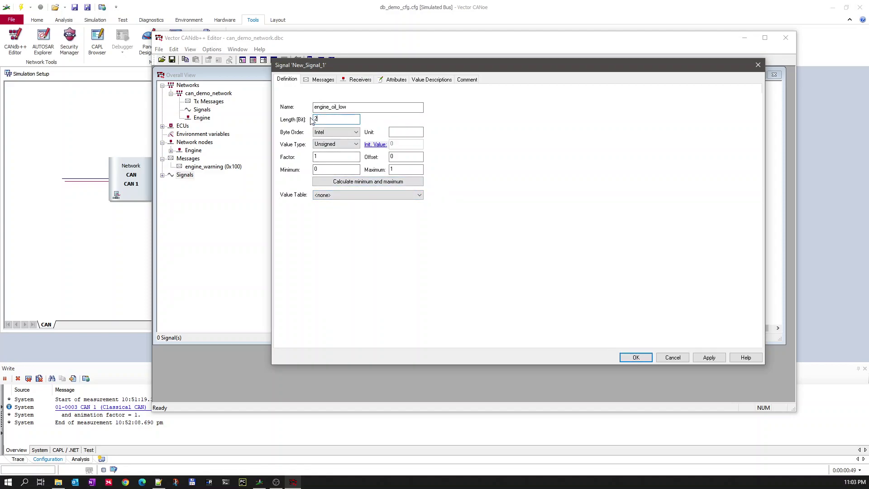
pyautogui.click(377, 183)
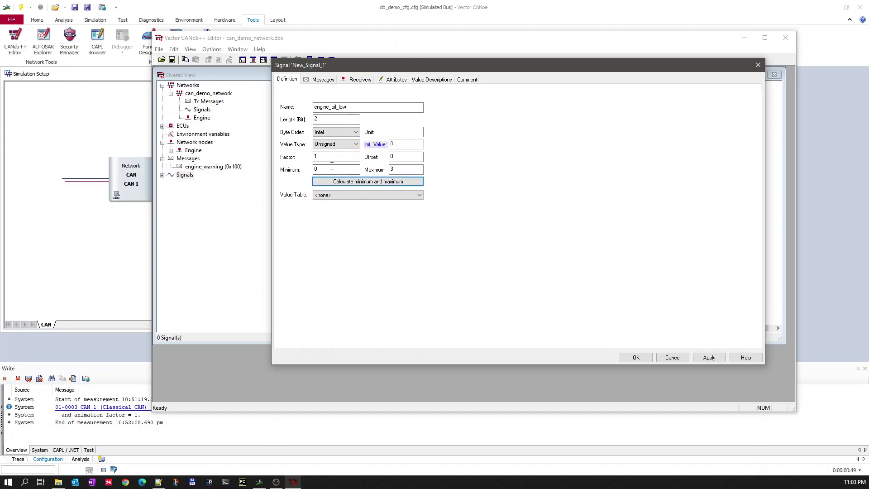
pyautogui.doubleClick(319, 119)
pyautogui.write('1')
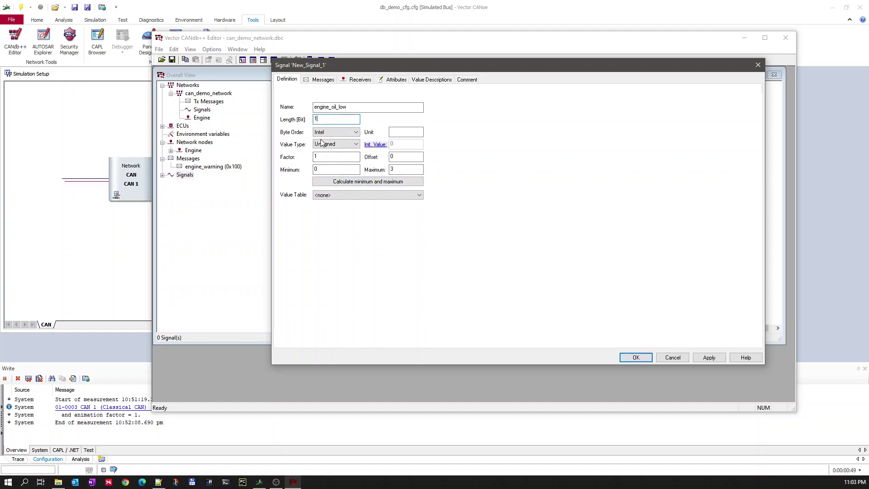
pyautogui.click(344, 182)
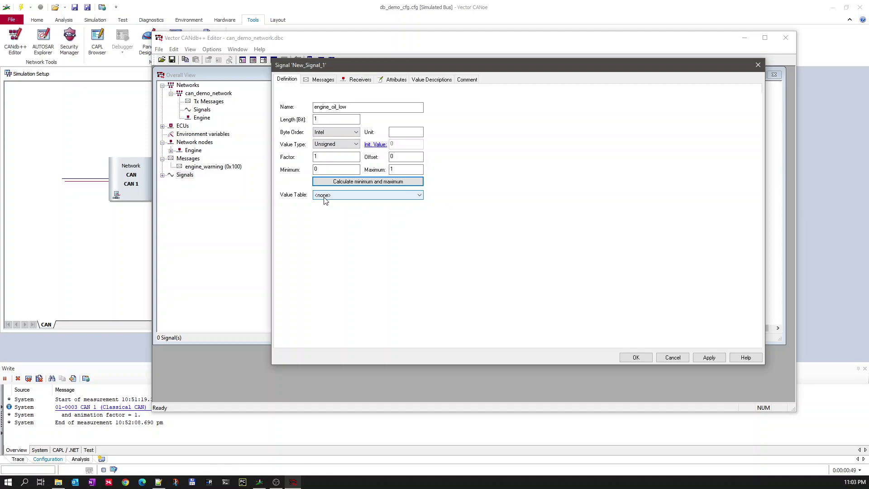
# Check the value table choices for the engine_oil_low signal, keep none assigned, and confirm the signal definition.
pyautogui.doubleClick(349, 107)
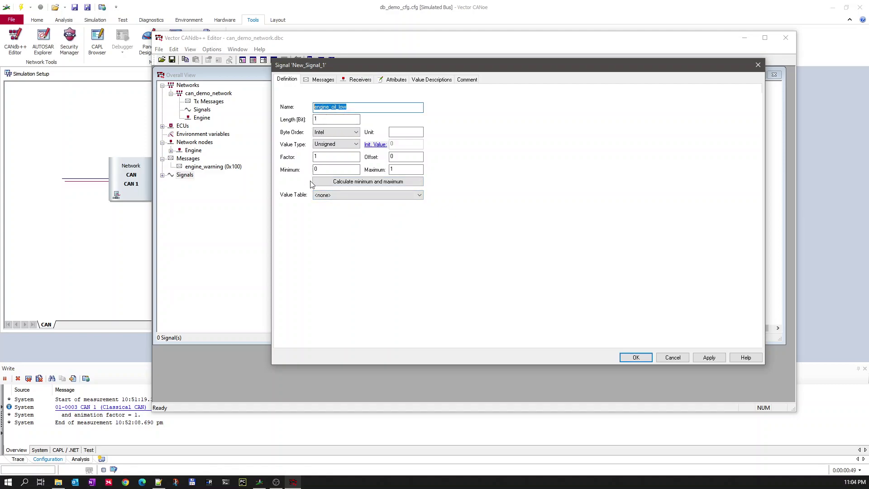
pyautogui.click(328, 195)
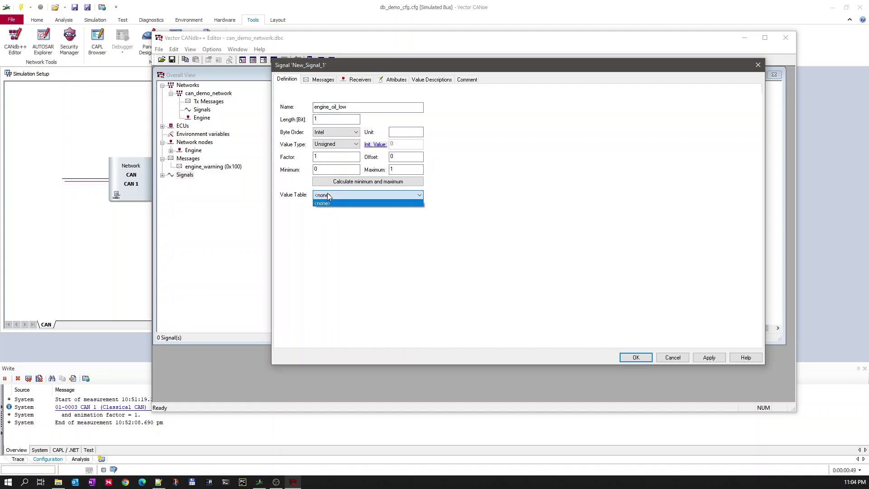
pyautogui.click(327, 194)
pyautogui.click(342, 194)
pyautogui.click(375, 240)
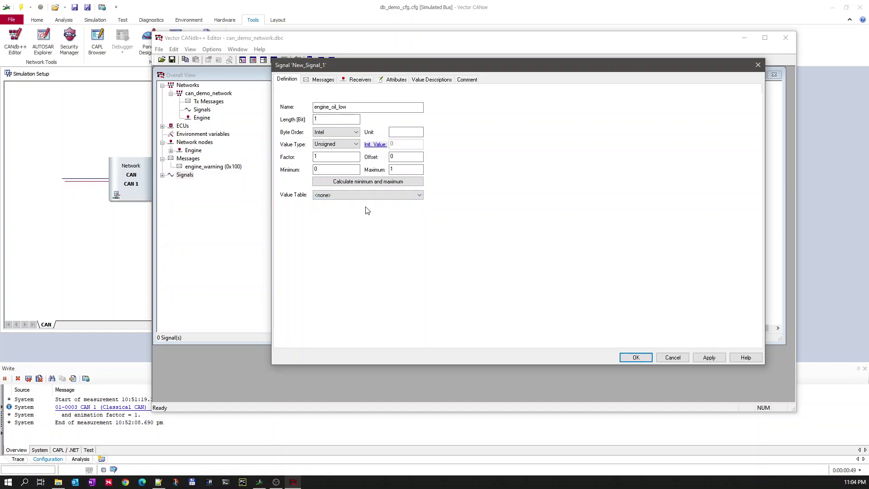
pyautogui.click(636, 357)
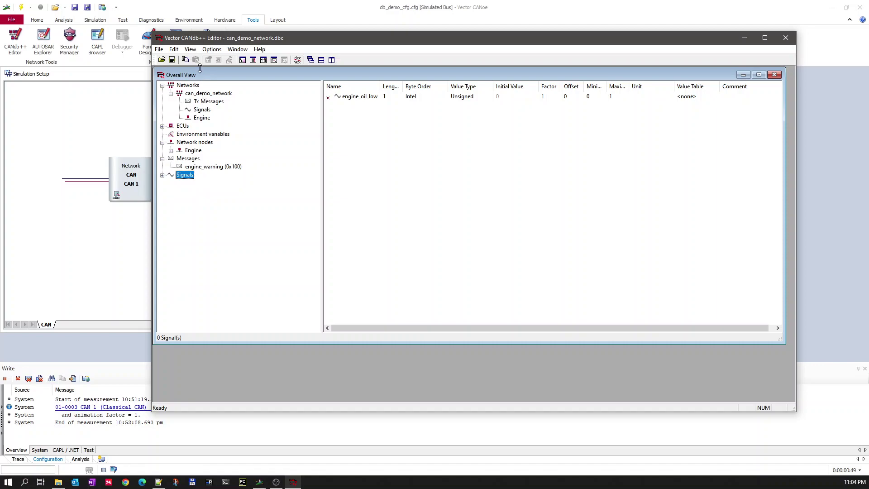
# Open the value tables view and create a new value table named engine_oil_warning.
pyautogui.click(193, 51)
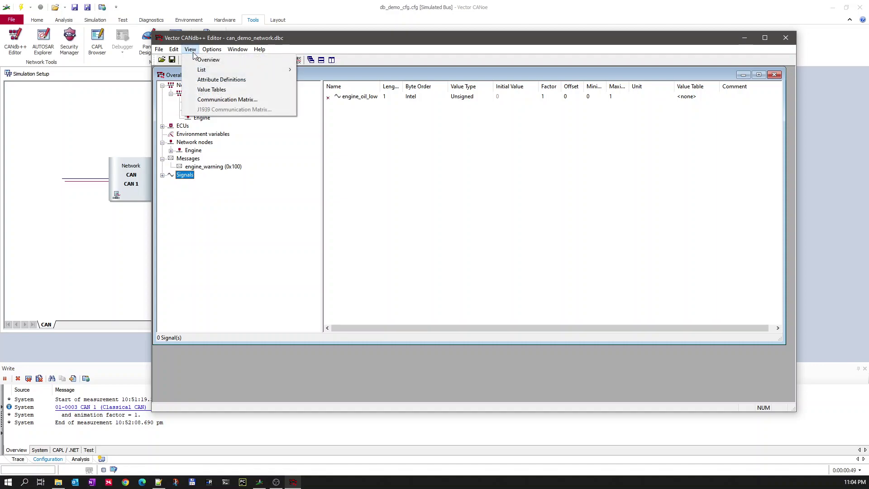
pyautogui.click(209, 90)
pyautogui.rightClick(205, 151)
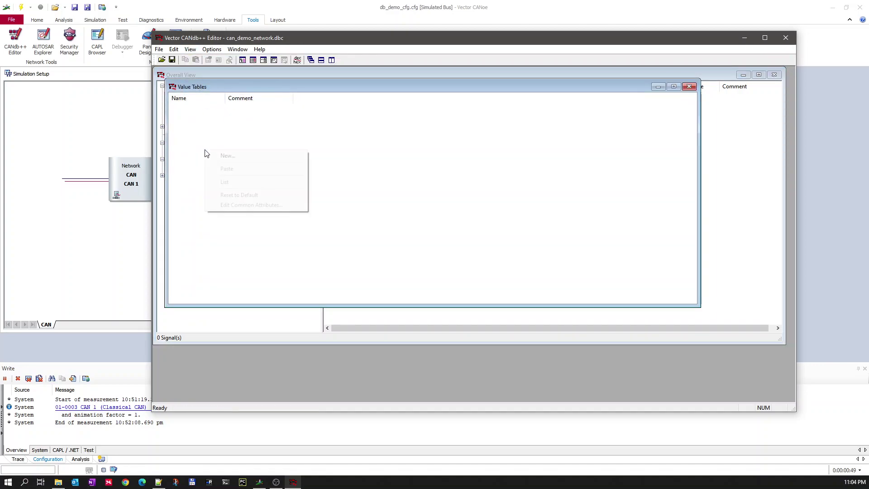
pyautogui.click(224, 156)
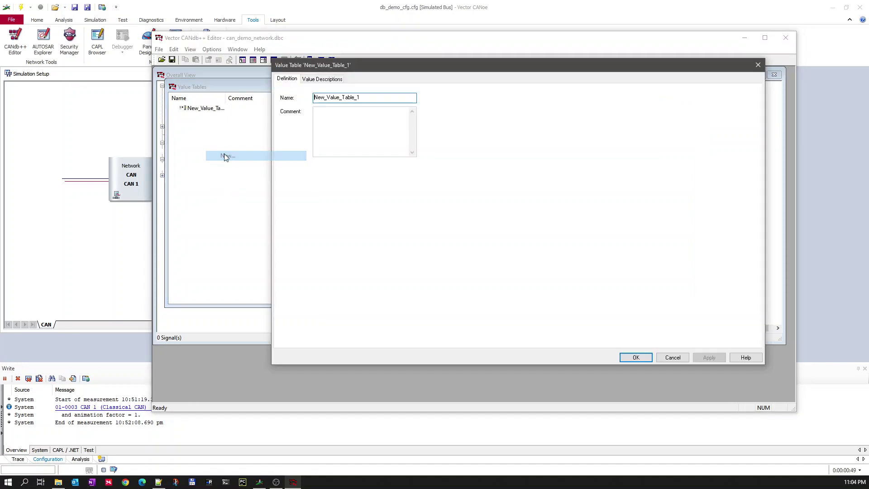
pyautogui.doubleClick(354, 99)
pyautogui.write('en')
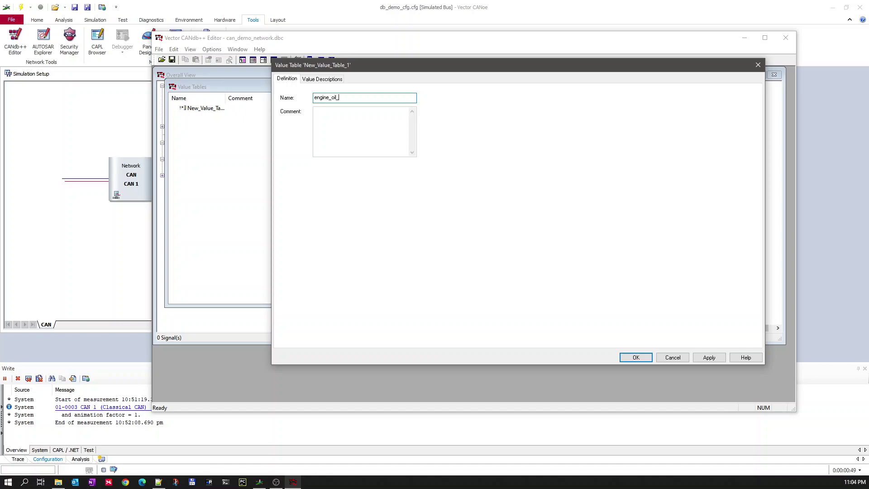
pyautogui.write('ing')
# Add a value description to the engine_oil_warning table for 0x0 with the text ok.
pyautogui.click(310, 78)
pyautogui.click(638, 336)
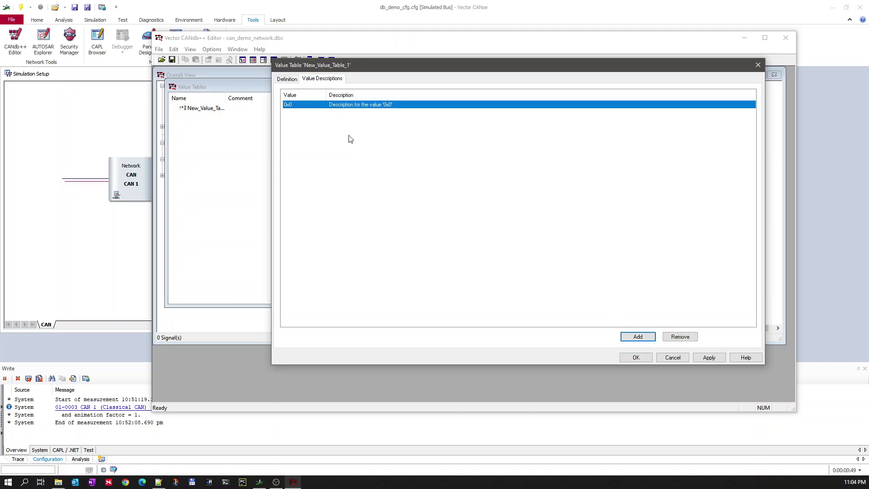
pyautogui.click(375, 104)
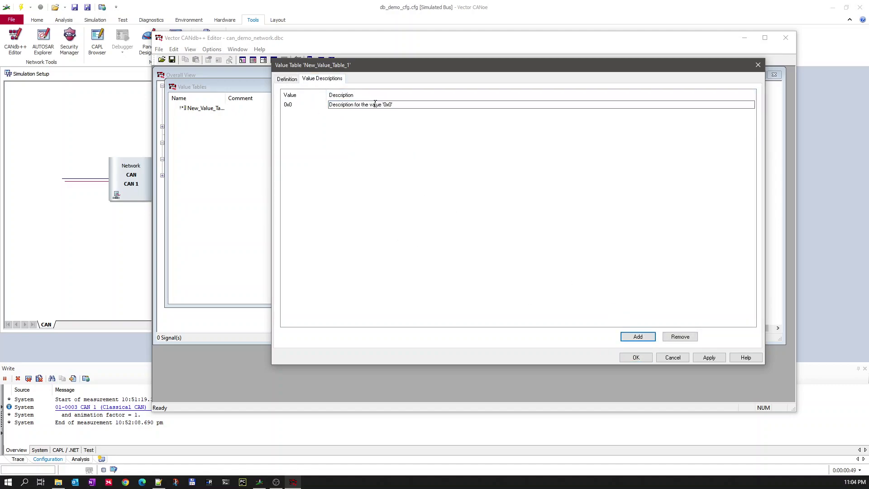
pyautogui.moveTo(396, 105); pyautogui.dragTo(324, 98)
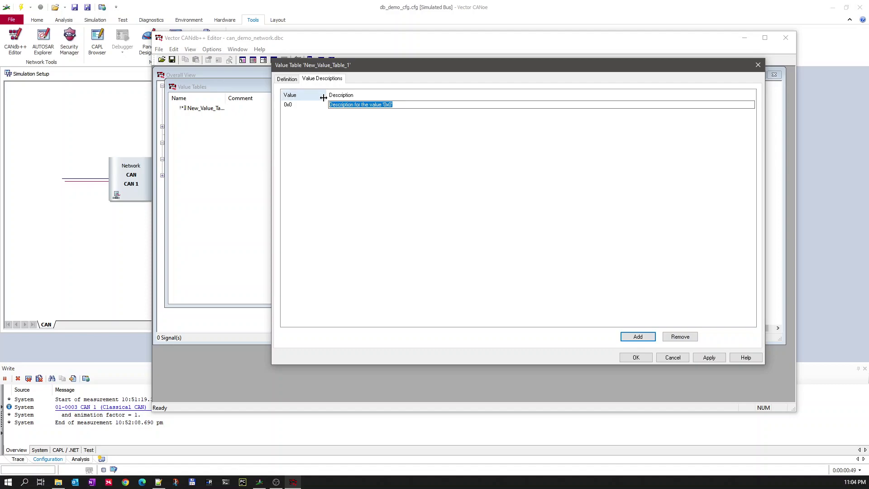
pyautogui.write('ok')
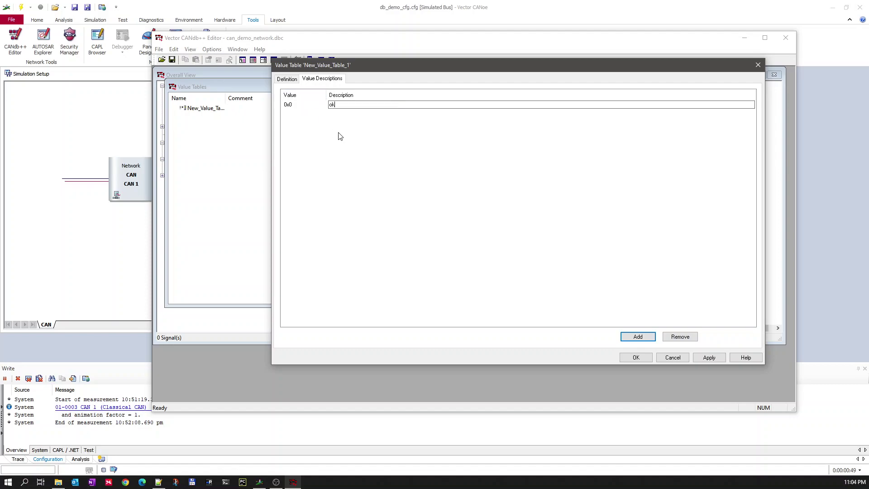
pyautogui.press('Return')
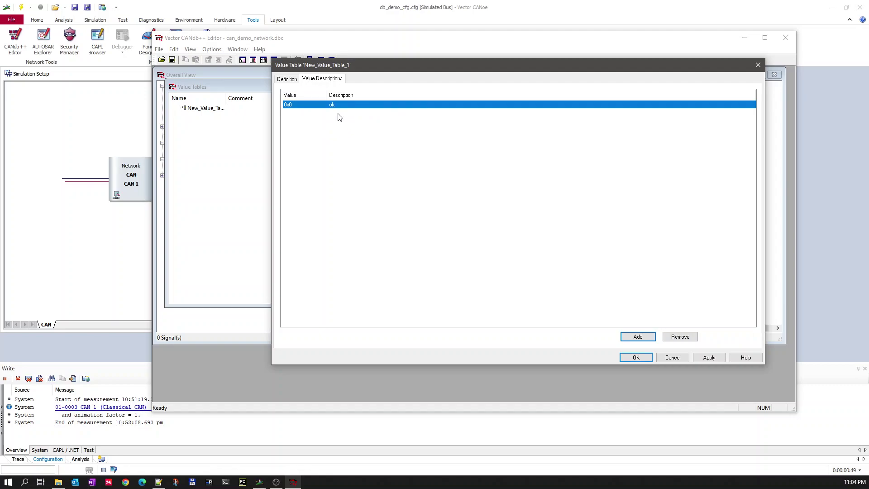
# Add a second value description, oil_low for 0x1, then confirm the value table and close the value tables view.
pyautogui.click(641, 340)
pyautogui.click(374, 112)
pyautogui.moveTo(405, 112); pyautogui.dragTo(312, 111)
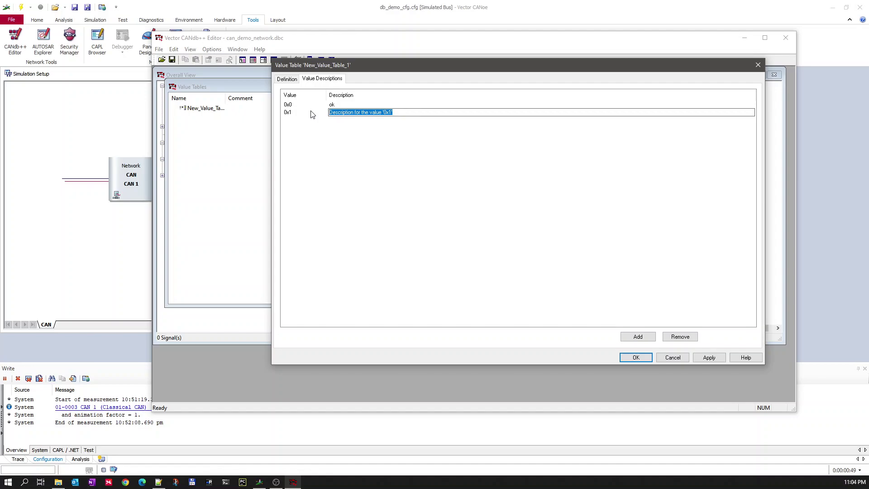
pyautogui.write('oil_low')
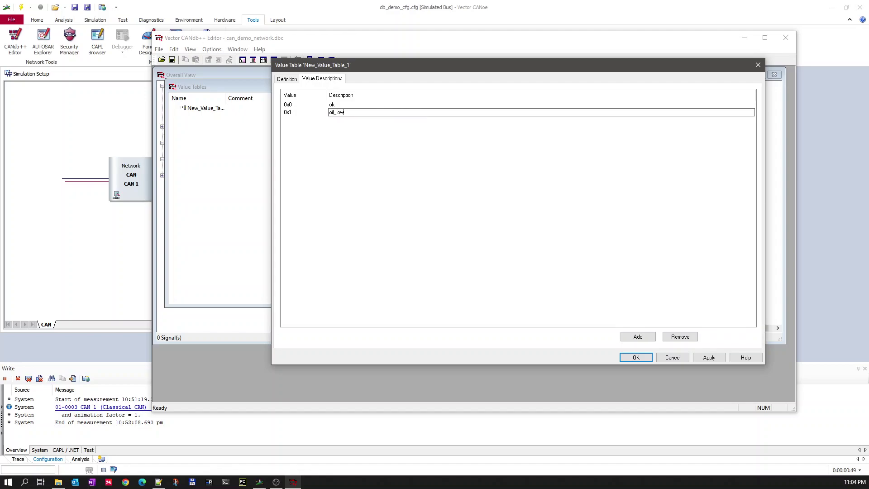
pyautogui.press('Return')
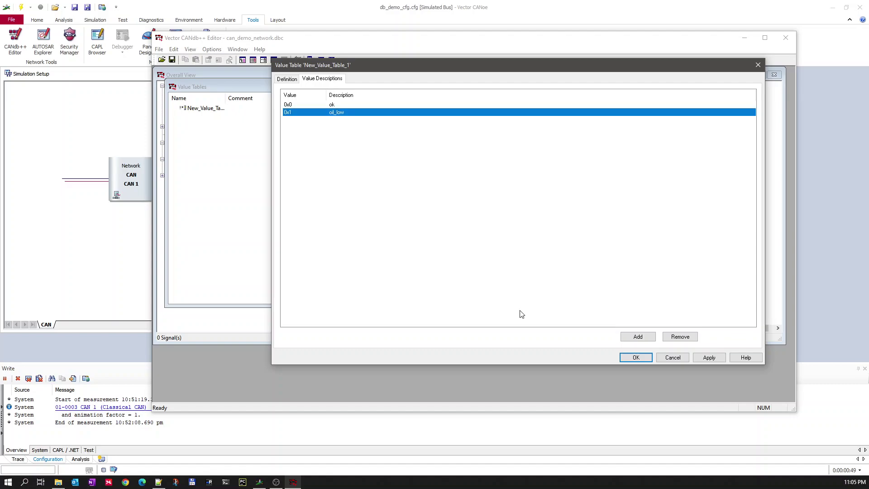
pyautogui.click(636, 358)
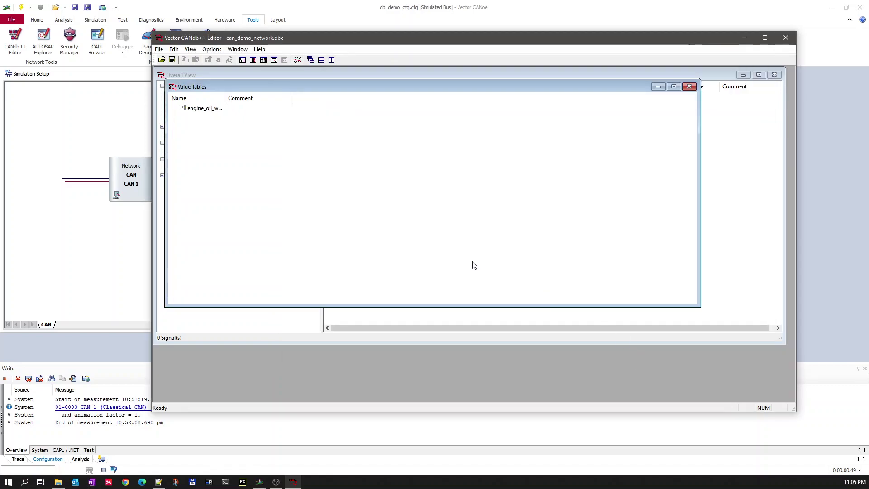
pyautogui.click(688, 87)
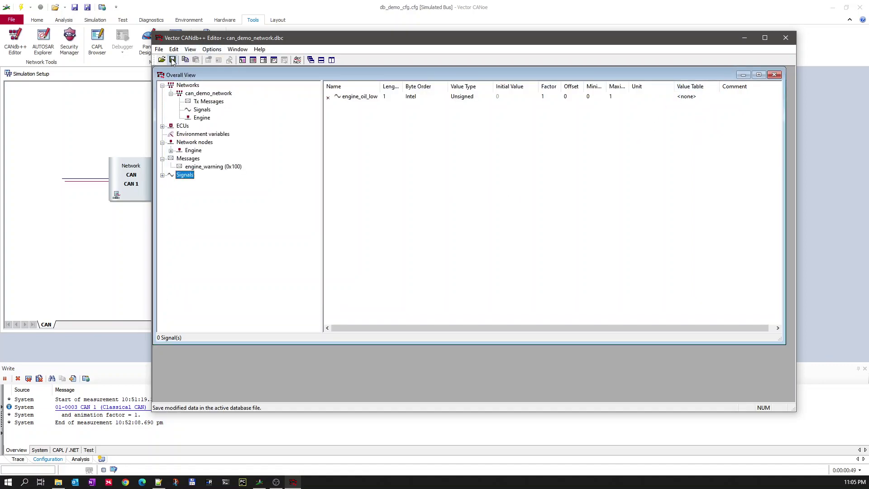
# Assign the engine_oil_warning value table to the engine_oil_low signal and save the database.
pyautogui.click(162, 175)
pyautogui.rightClick(197, 184)
pyautogui.click(226, 199)
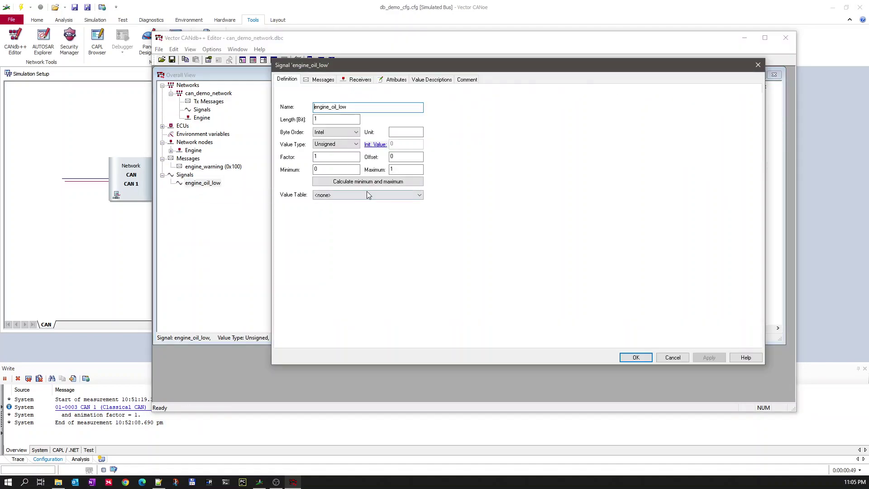
pyautogui.click(368, 195)
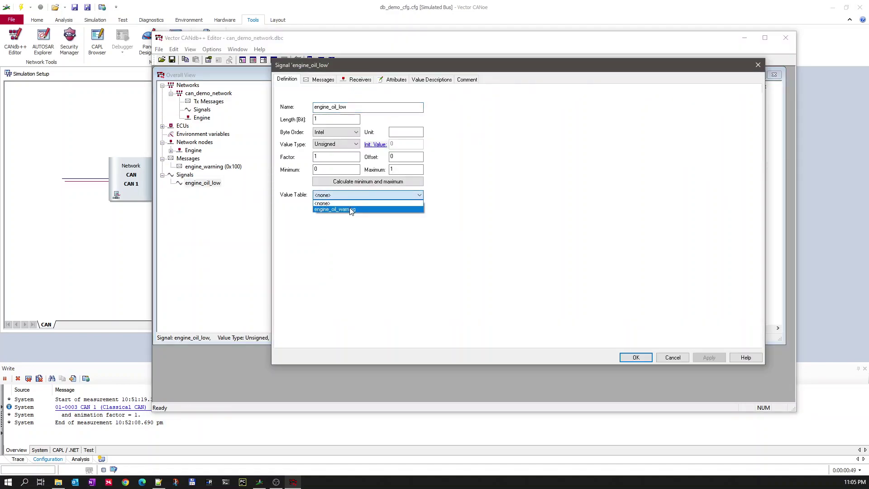
pyautogui.click(351, 210)
pyautogui.click(636, 356)
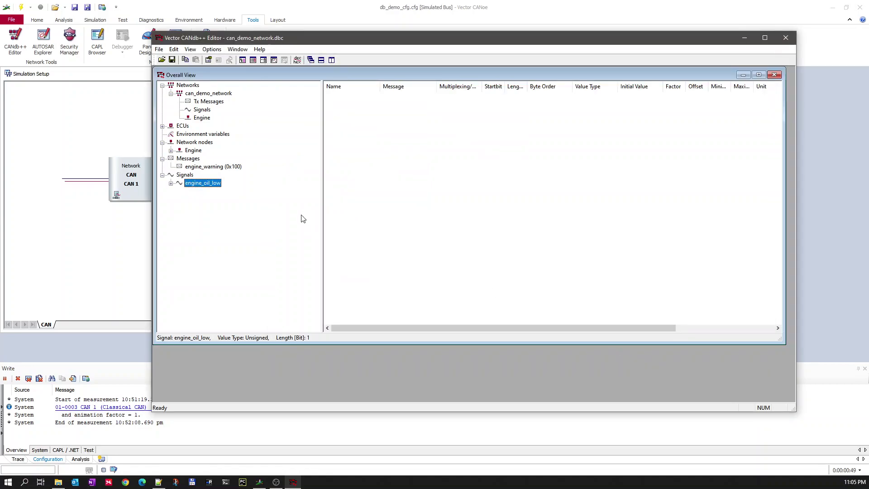
pyautogui.click(172, 61)
# Switch to CANoe and add can_demo_network.dbc from the db_demo DBC folder to the CAN network's databases.
pyautogui.click(456, 9)
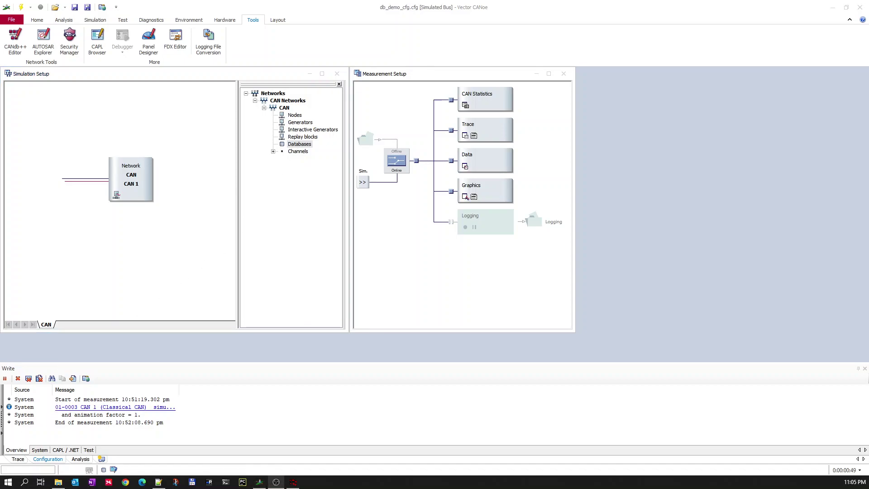
pyautogui.rightClick(302, 146)
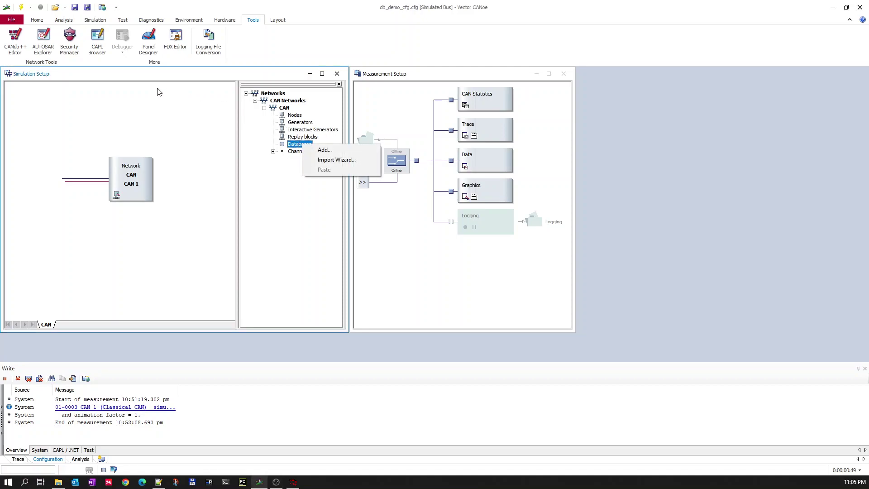
pyautogui.click(120, 74)
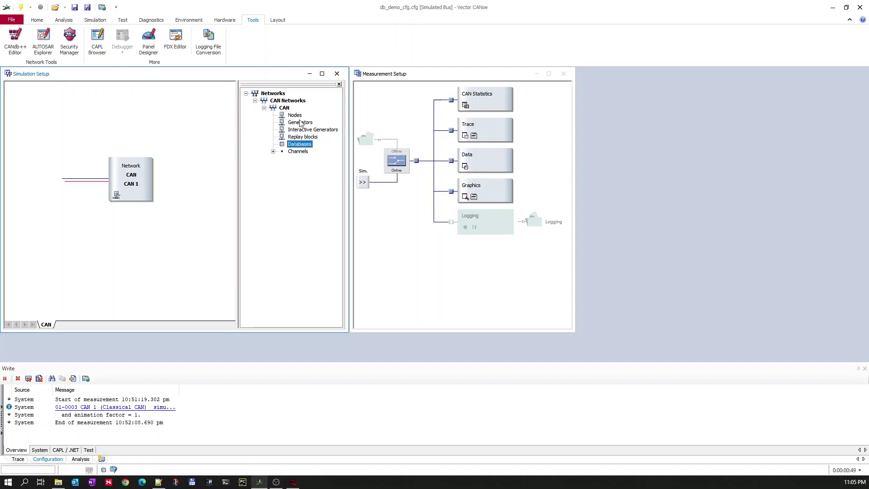
pyautogui.rightClick(302, 147)
pyautogui.click(319, 148)
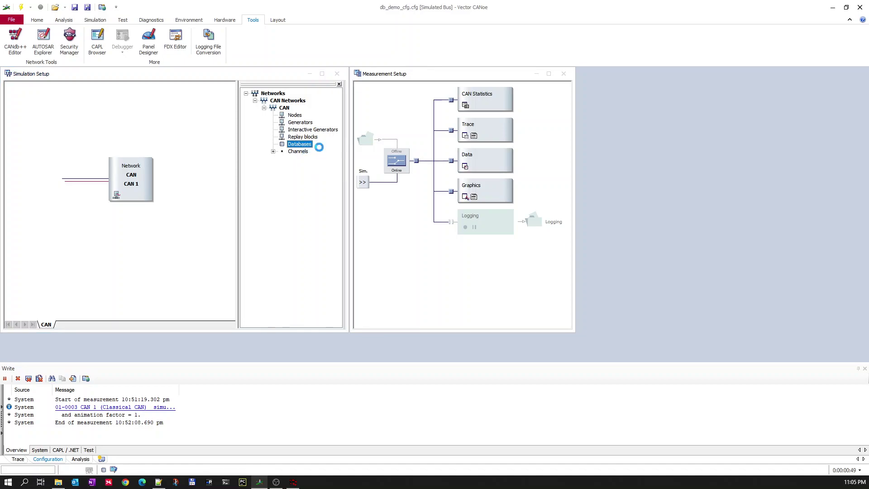
pyautogui.doubleClick(259, 156)
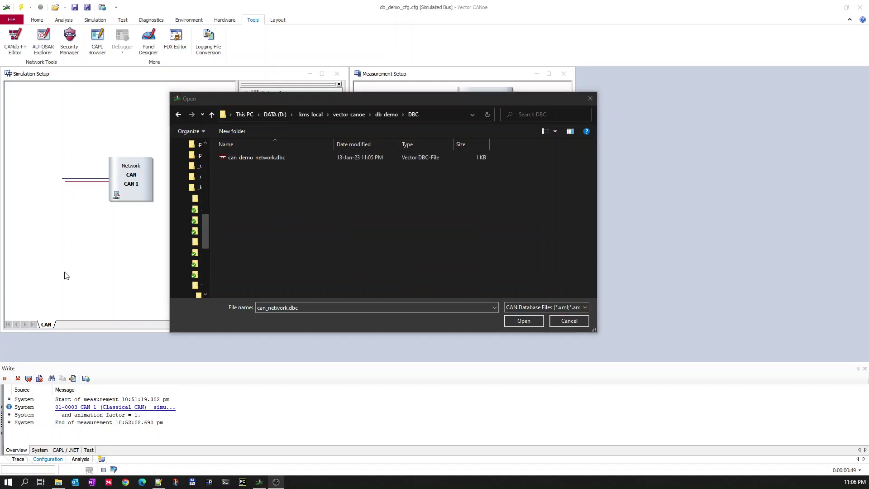
pyautogui.click(296, 155)
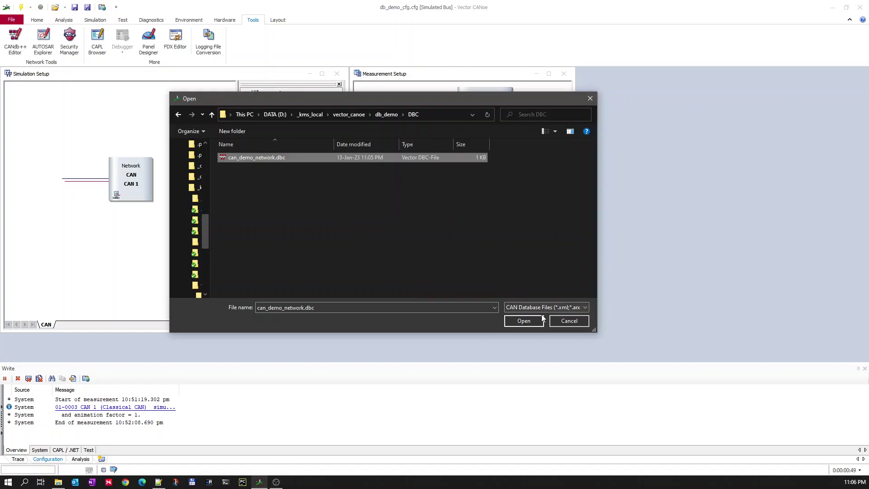
pyautogui.click(523, 321)
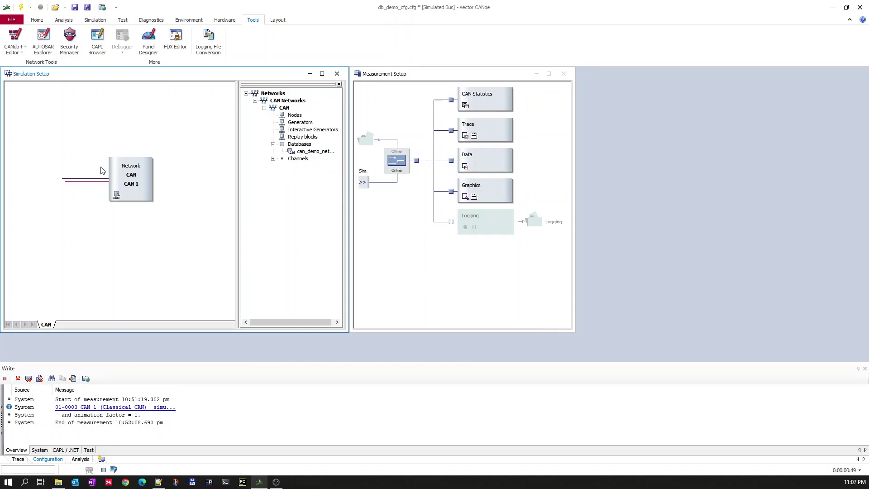
# Insert a CAN Interactive Generator on the CAN bus in the simulation setup and open its configuration window.
pyautogui.rightClick(67, 183)
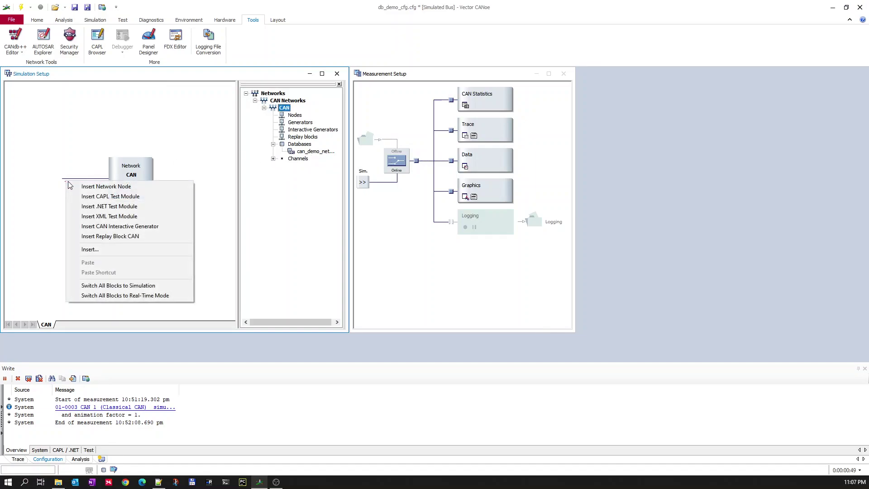
pyautogui.click(133, 227)
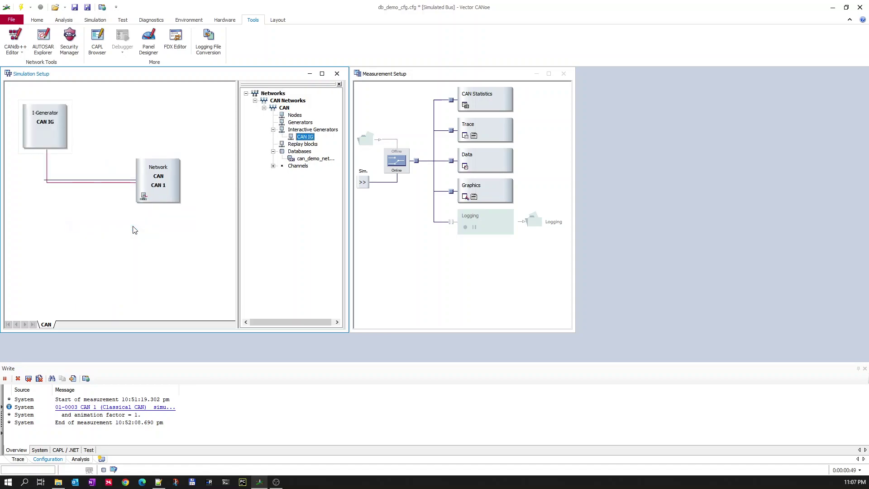
pyautogui.doubleClick(47, 123)
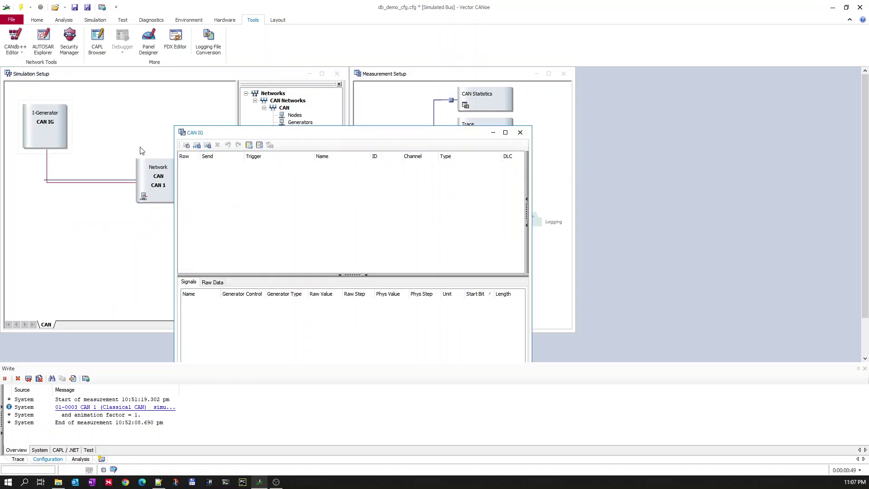
pyautogui.rightClick(230, 184)
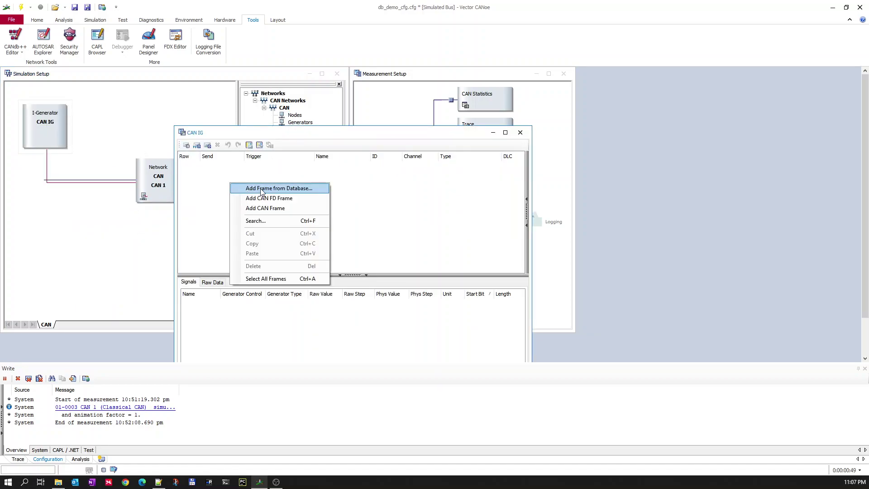
pyautogui.click(261, 190)
pyautogui.click(306, 207)
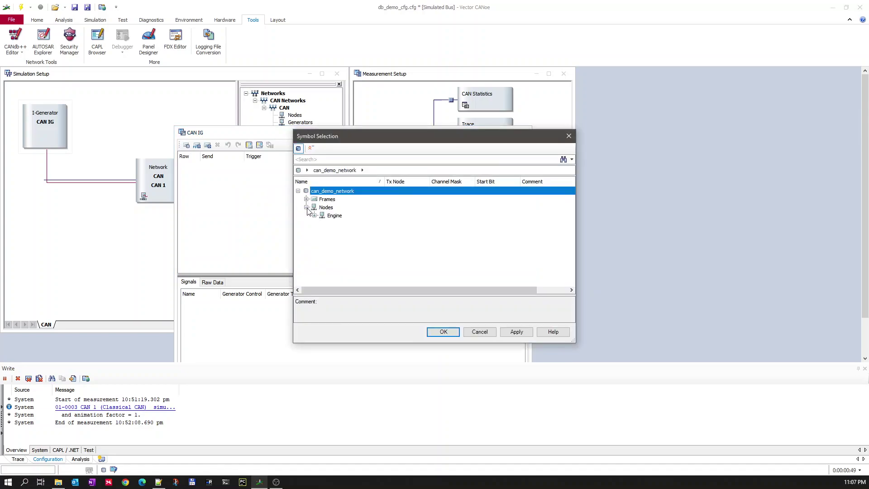
pyautogui.click(314, 216)
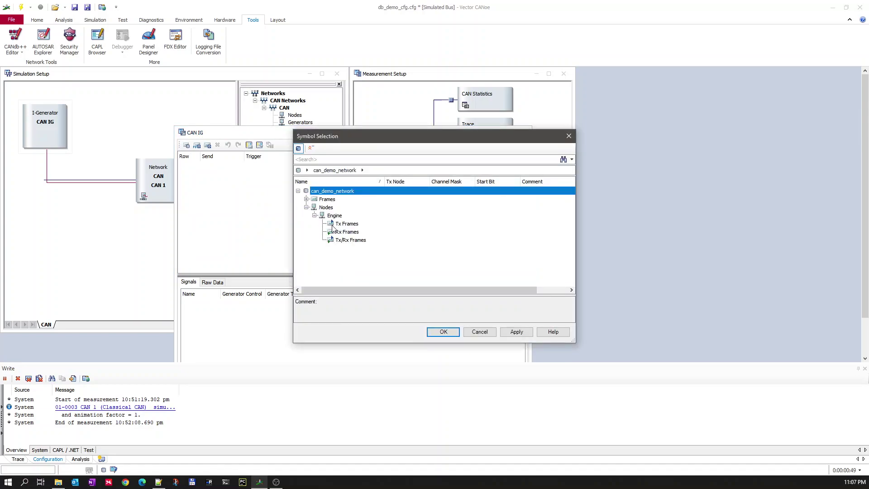
pyautogui.click(479, 332)
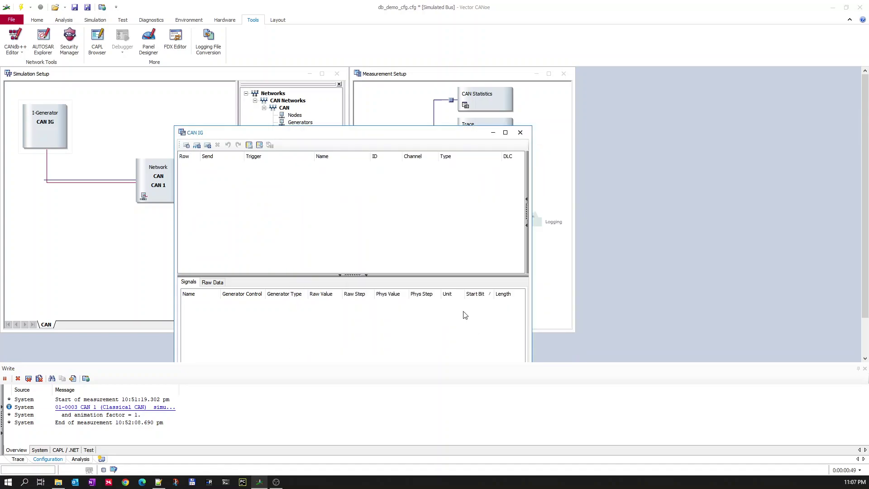
# Open the can_demo_network database from the simulation setup in the CANdb++ Editor and expand its Engine node.
pyautogui.click(138, 119)
pyautogui.rightClick(314, 160)
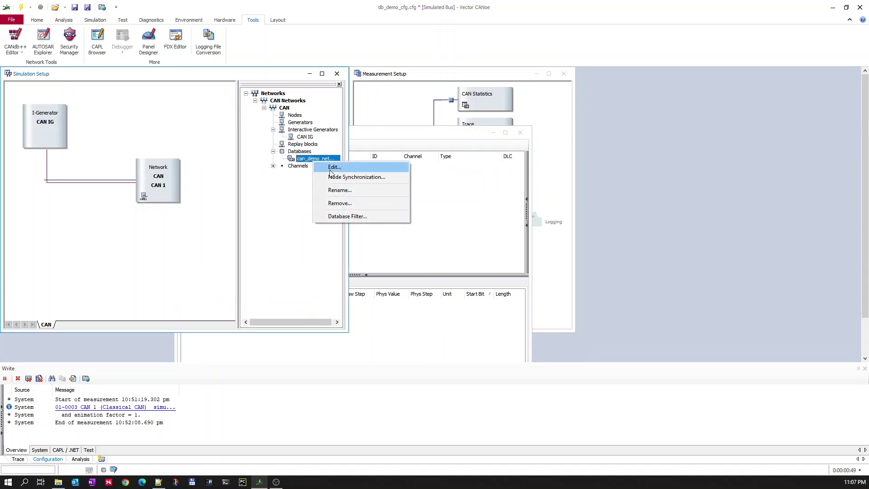
pyautogui.click(333, 168)
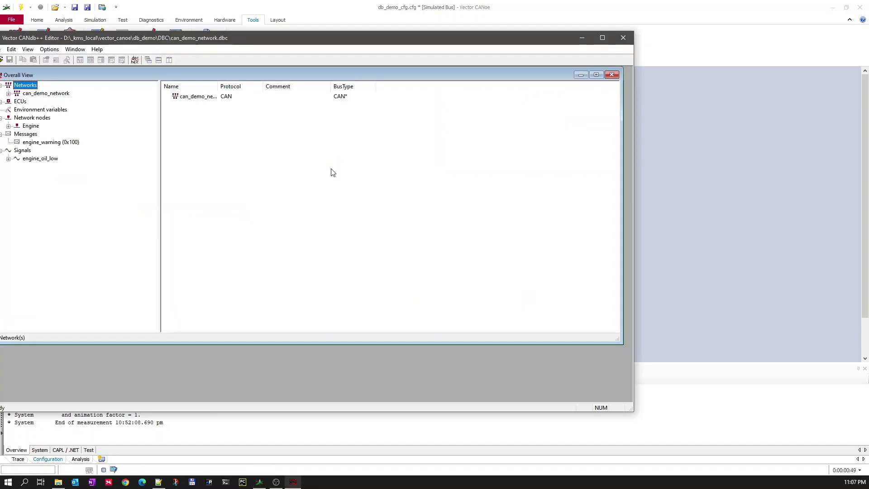
pyautogui.moveTo(307, 42); pyautogui.dragTo(450, 32)
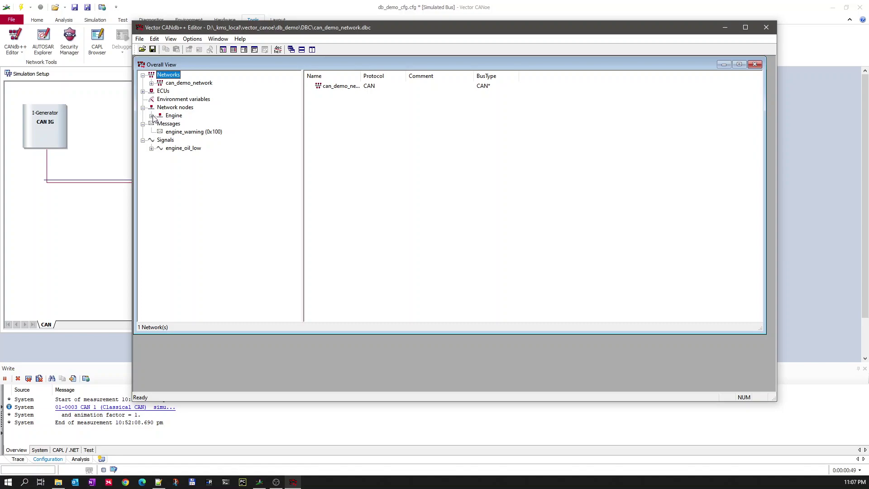
pyautogui.click(151, 115)
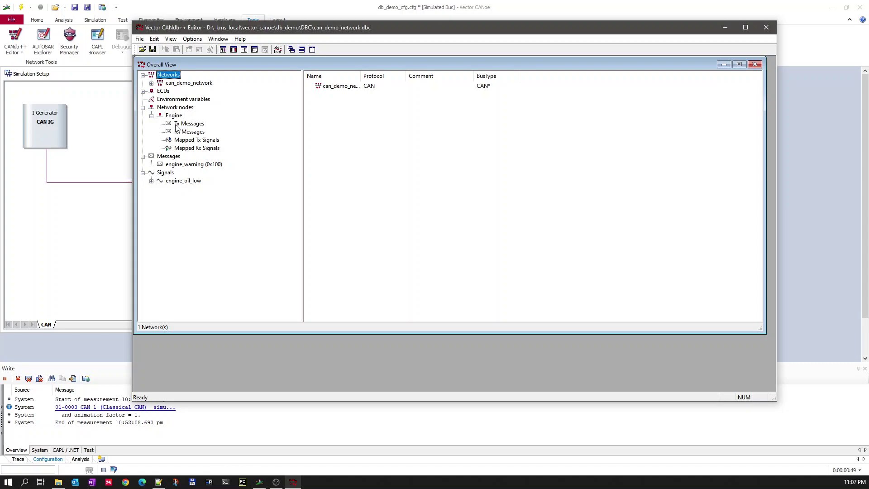
# Edit the engine_oil_low signal and assign it to the engine_warning (0x100) message.
pyautogui.click(178, 183)
pyautogui.rightClick(176, 183)
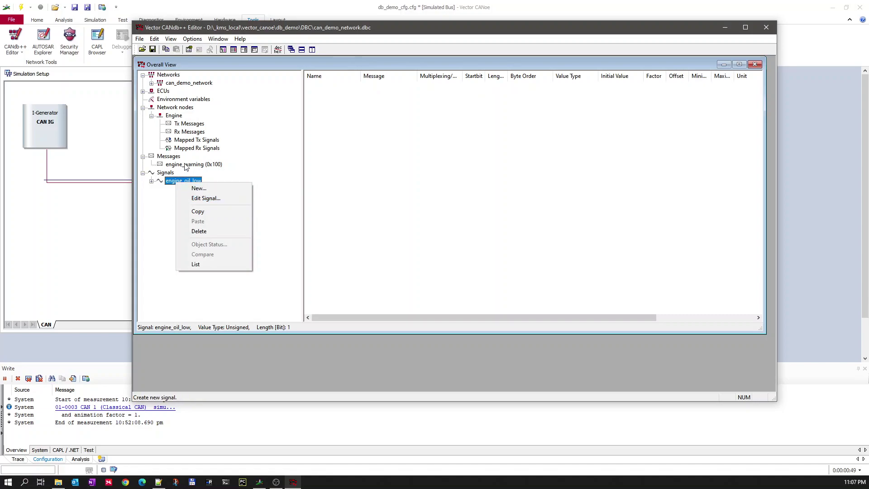
pyautogui.click(201, 198)
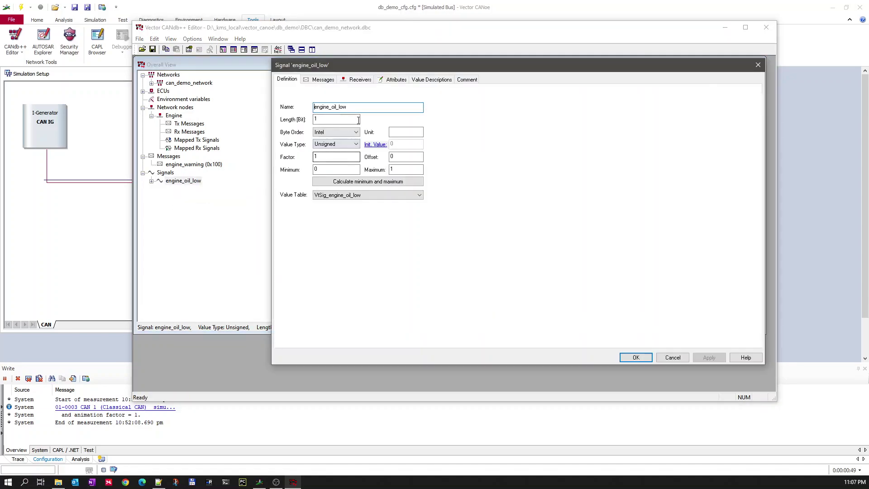
pyautogui.click(322, 80)
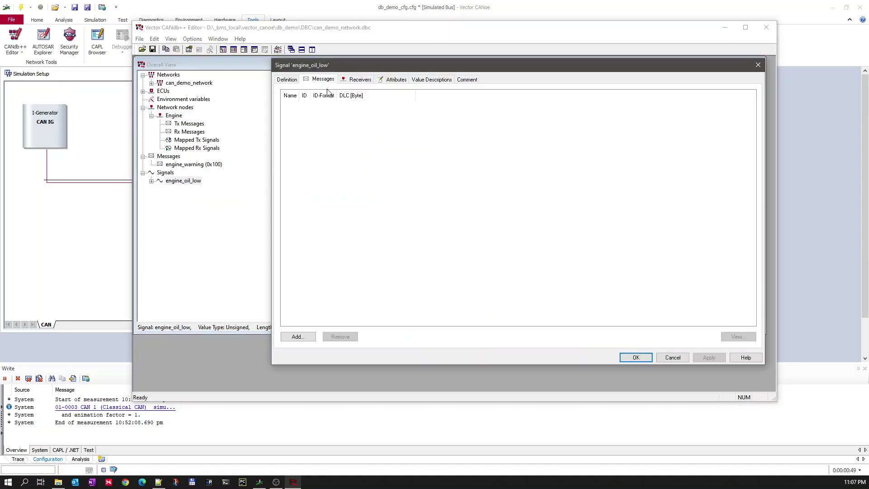
pyautogui.click(298, 336)
pyautogui.click(385, 267)
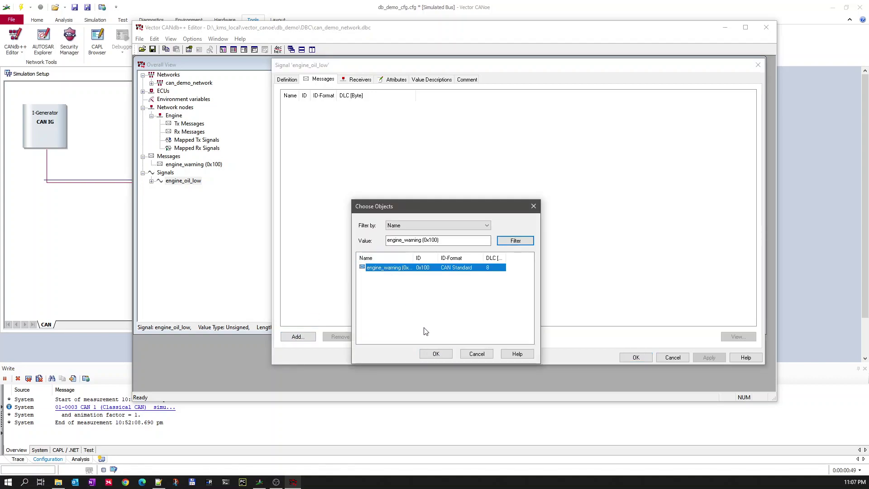
pyautogui.click(436, 354)
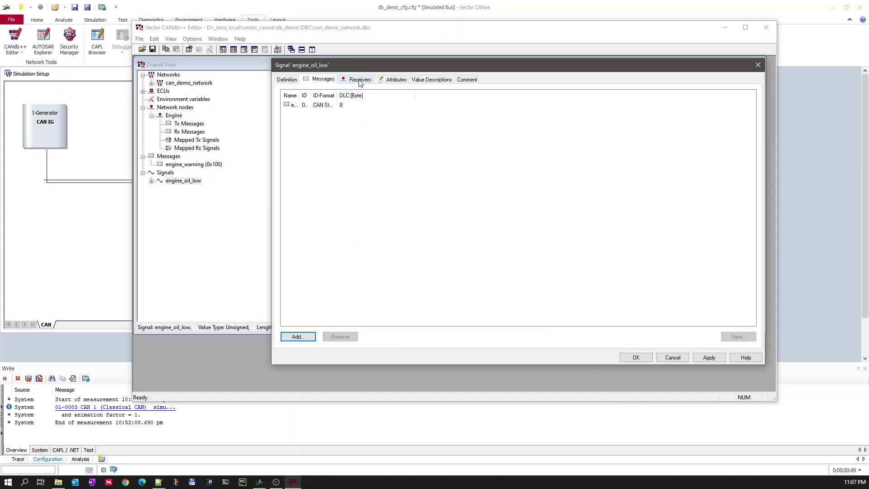
pyautogui.click(635, 357)
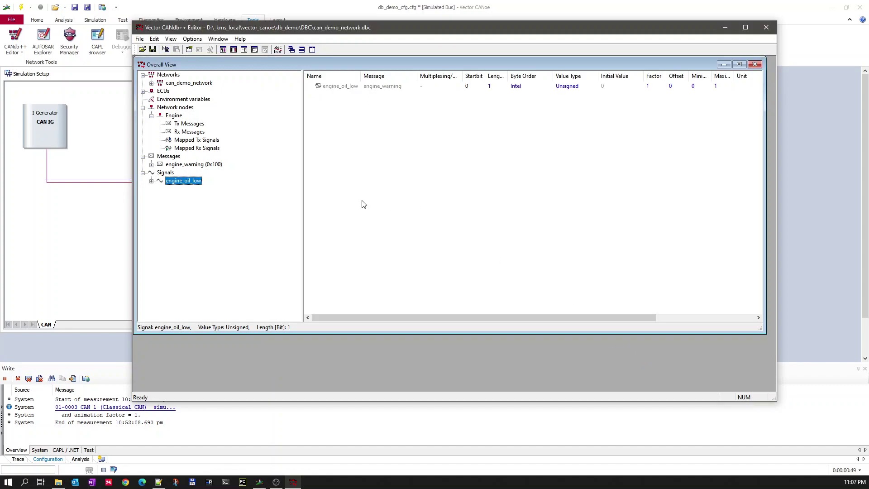
# Add engine_warning (0x100) as a Tx message of the Engine node and save the database.
pyautogui.rightClick(180, 126)
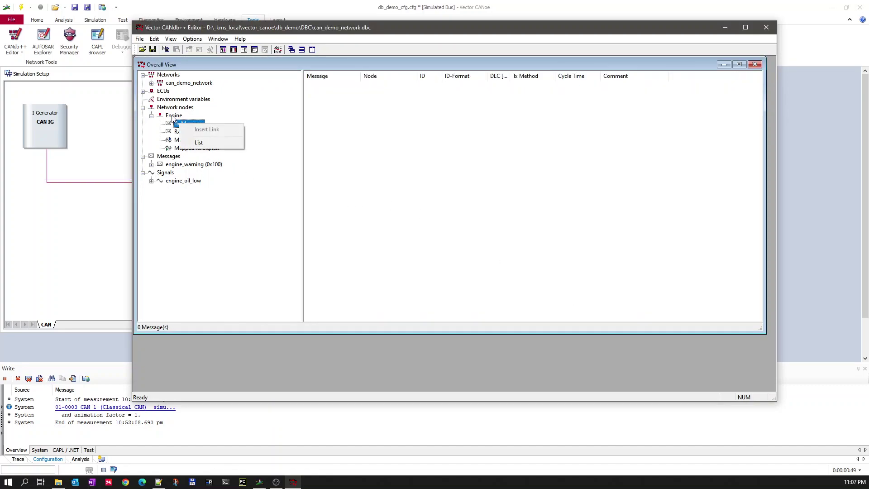
pyautogui.rightClick(174, 117)
pyautogui.click(197, 132)
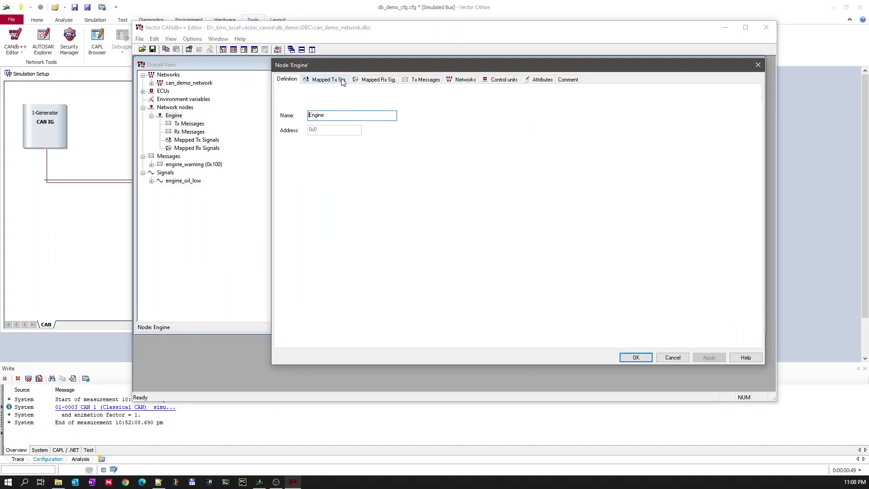
pyautogui.click(422, 81)
pyautogui.click(296, 337)
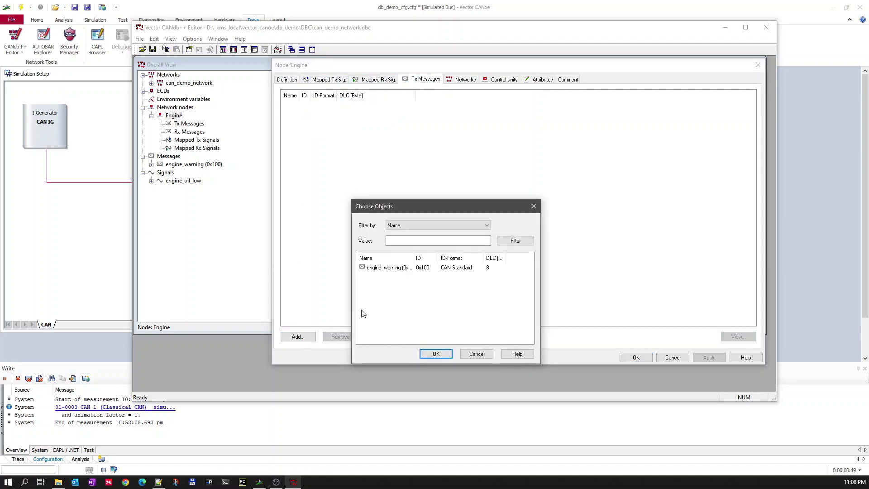
pyautogui.click(393, 268)
pyautogui.click(435, 354)
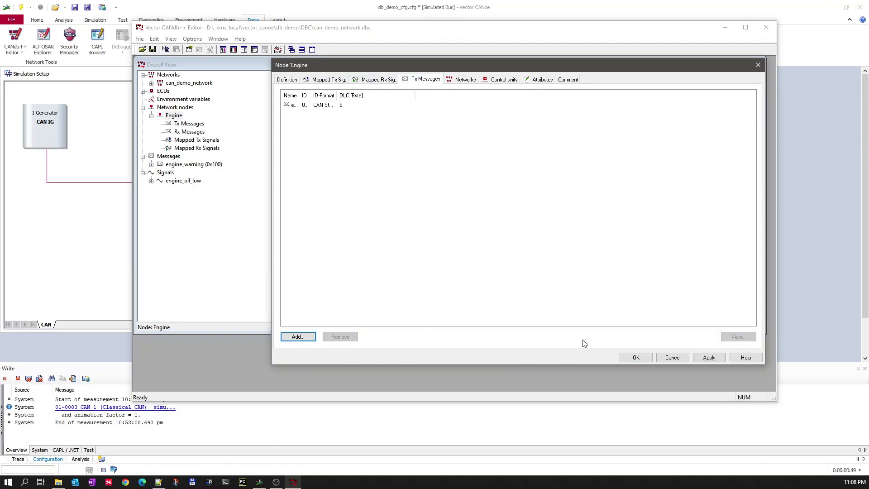
pyautogui.click(634, 358)
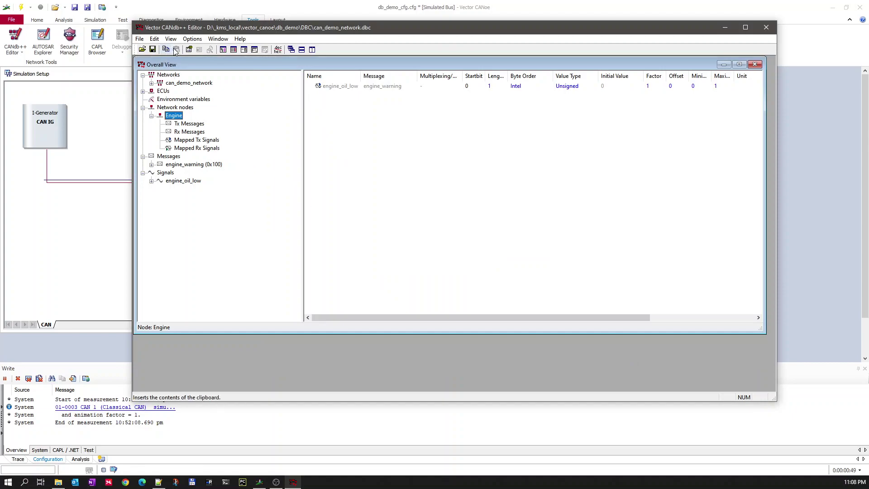
pyautogui.click(153, 49)
# Examine the Engine node's Tx messages and mapped Tx signals and close the database editor.
pyautogui.doubleClick(153, 117)
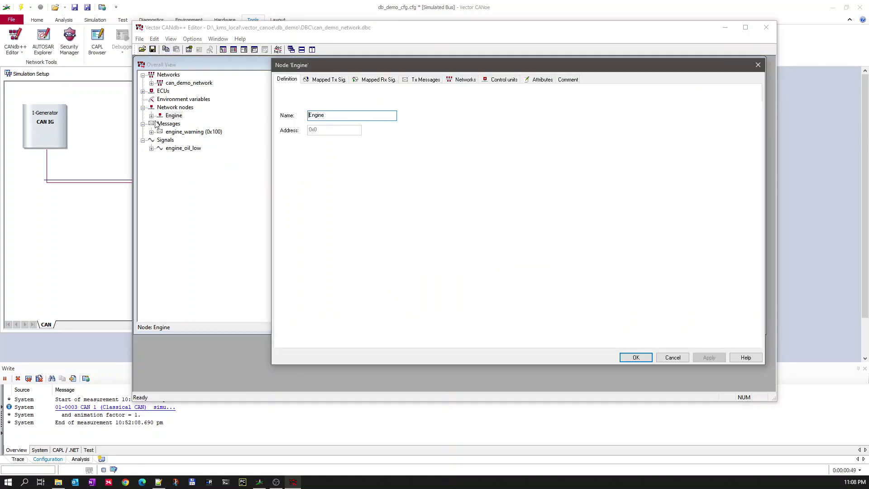
pyautogui.click(758, 65)
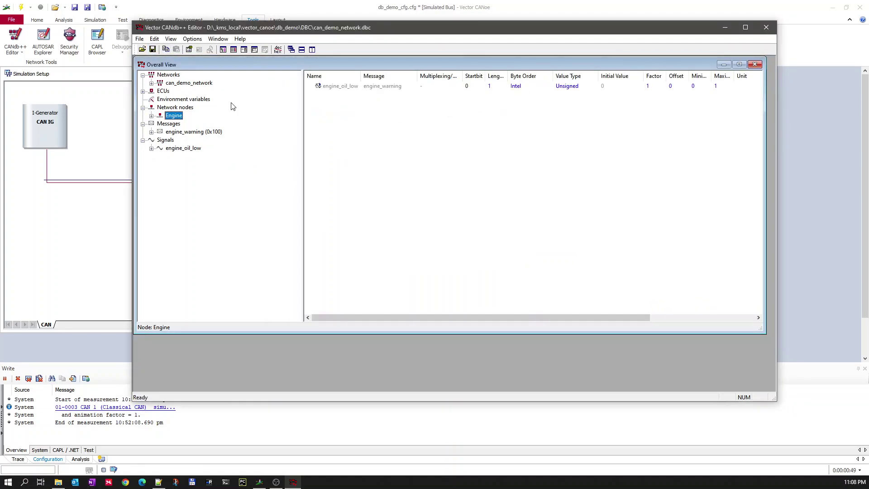
pyautogui.click(152, 116)
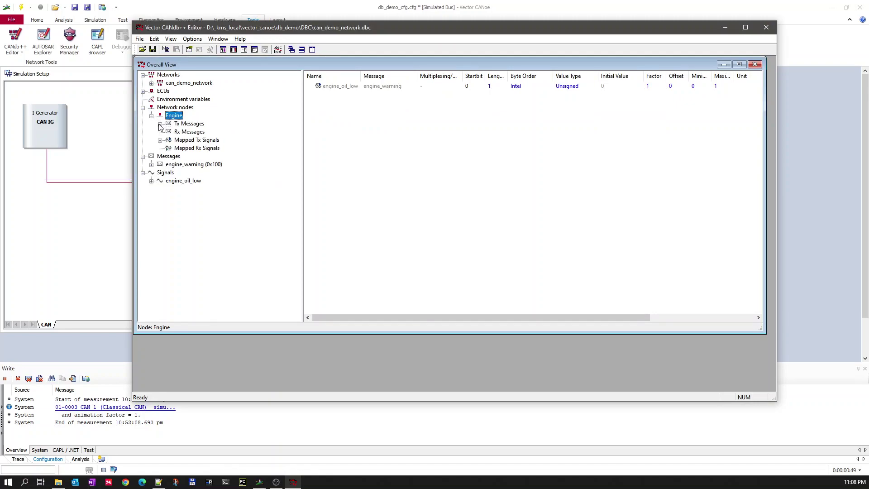
pyautogui.click(159, 123)
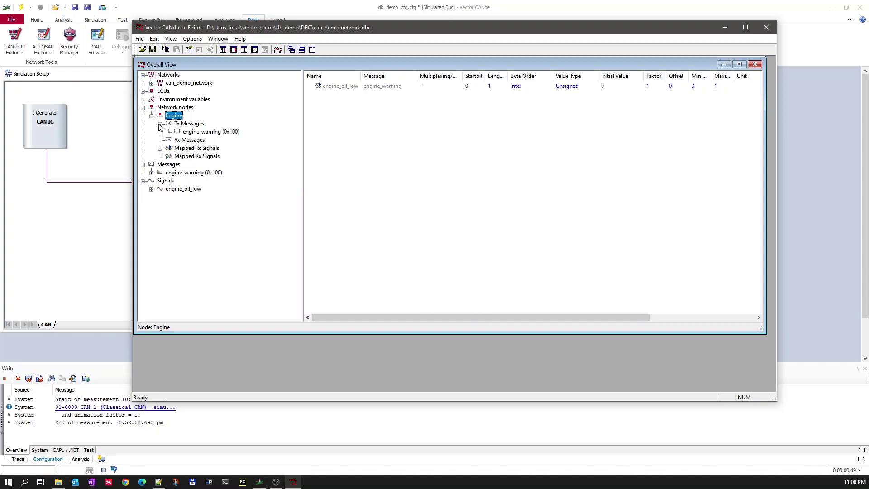
pyautogui.click(190, 124)
pyautogui.click(195, 132)
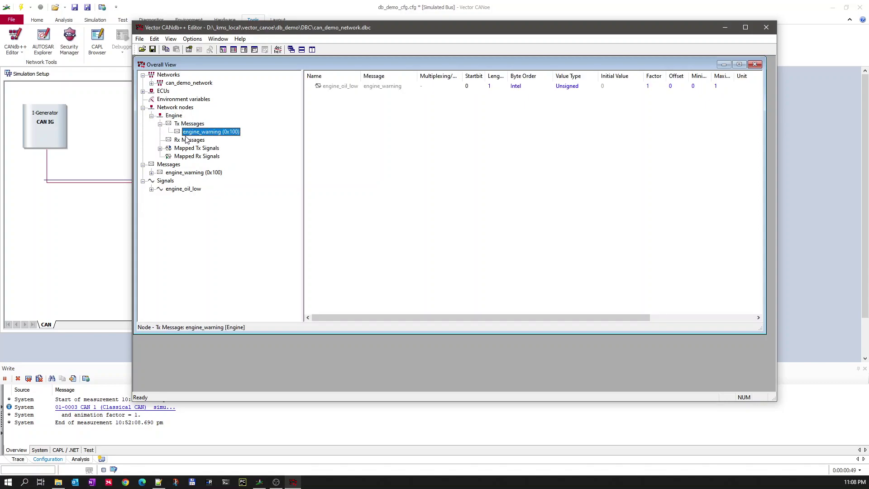
pyautogui.click(160, 148)
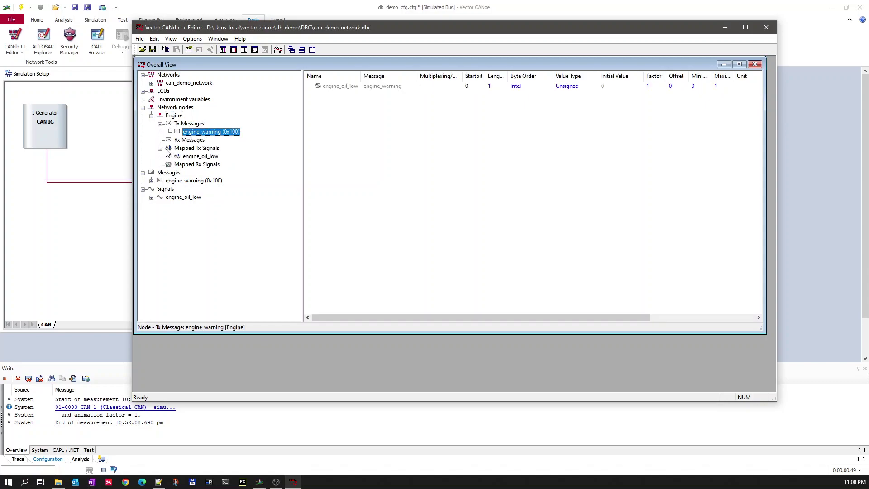
pyautogui.click(192, 149)
pyautogui.click(199, 156)
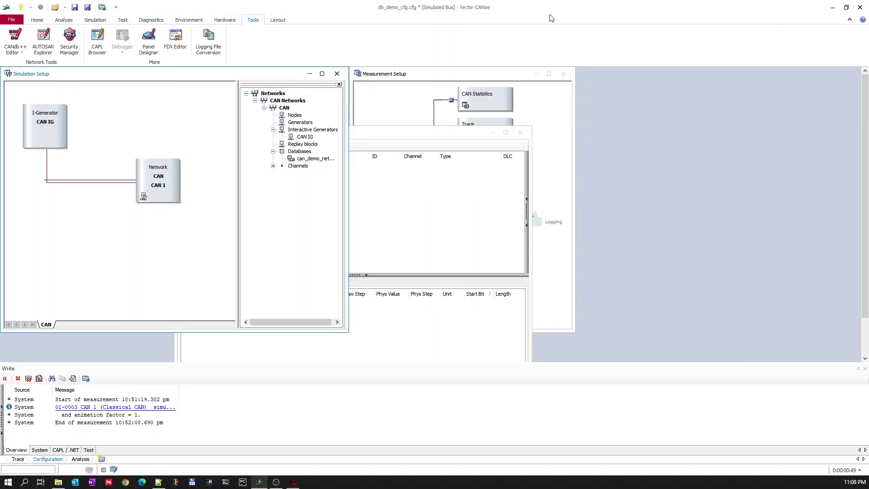
pyautogui.click(765, 27)
# Save the CANoe configuration and add the Engine node's engine_warning Tx frame from the database to the CAN Interactive Generator.
pyautogui.click(75, 8)
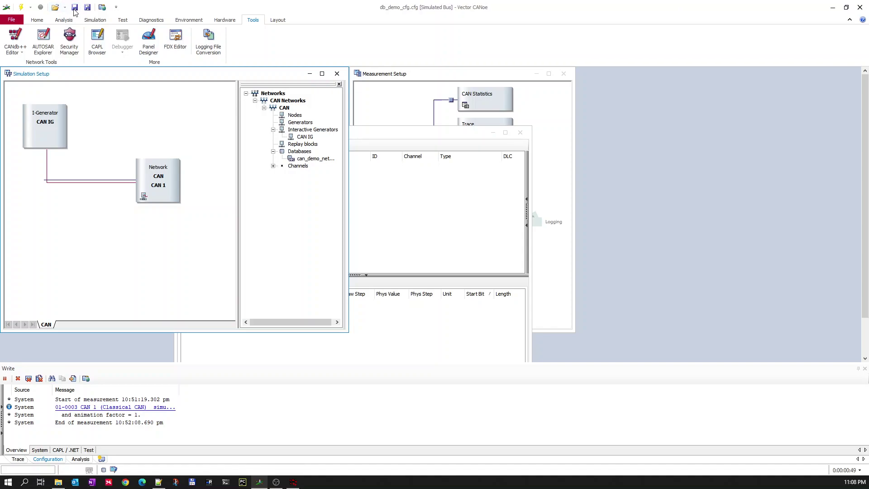
pyautogui.rightClick(230, 191)
pyautogui.click(268, 200)
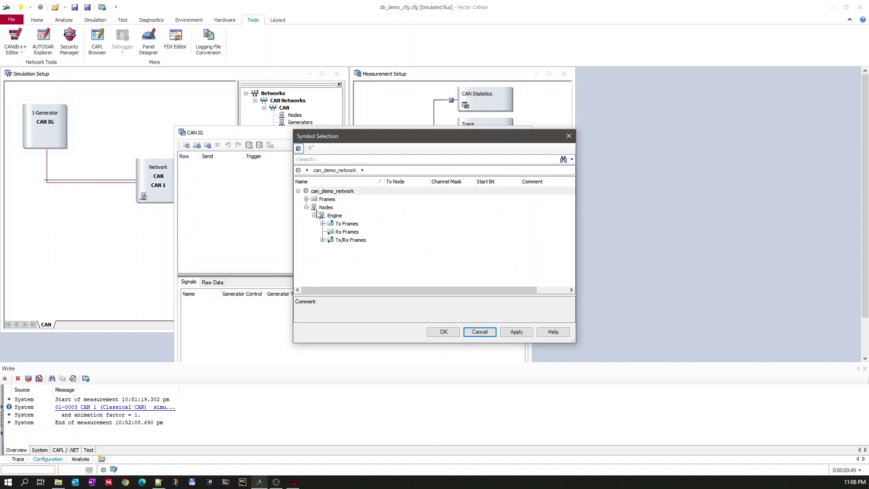
pyautogui.click(326, 207)
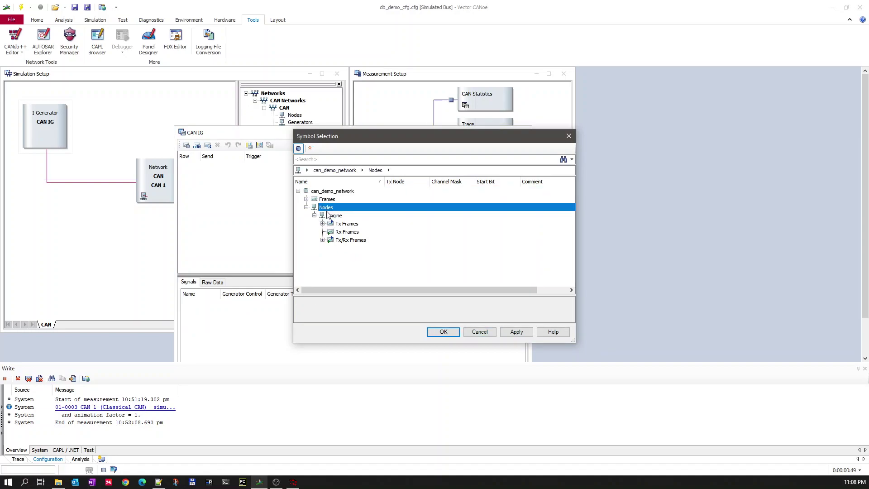
pyautogui.click(333, 216)
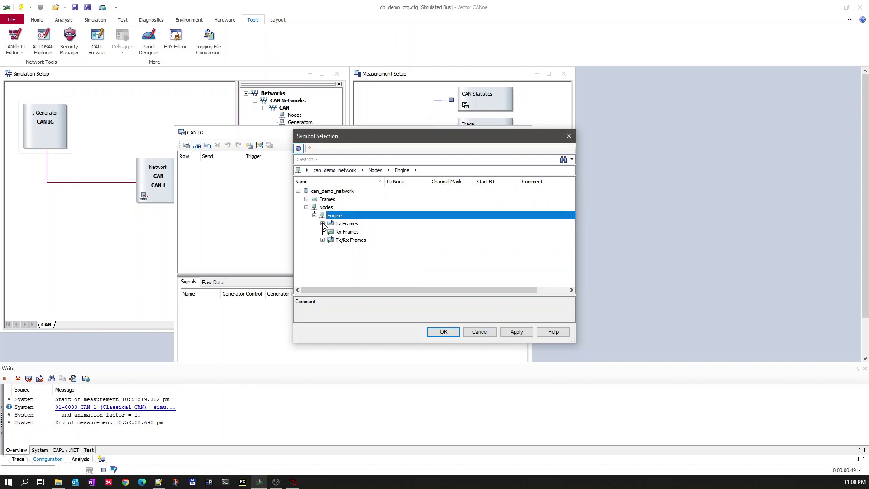
pyautogui.click(323, 224)
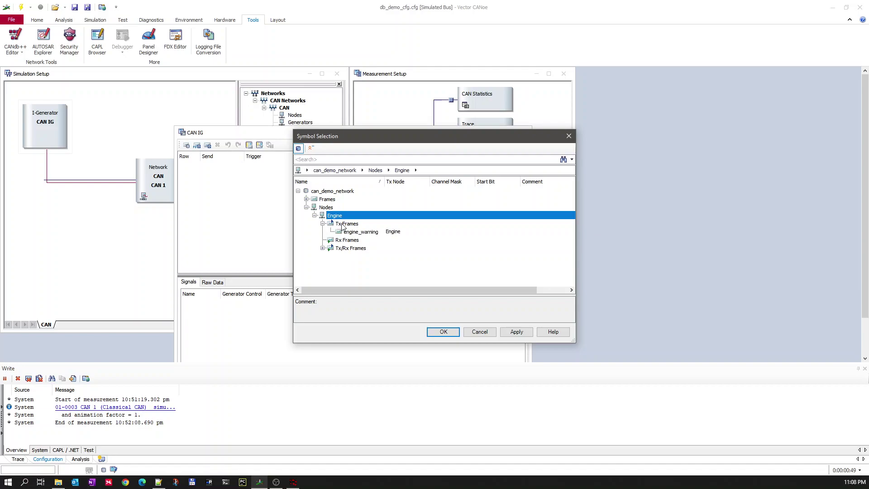
pyautogui.click(353, 233)
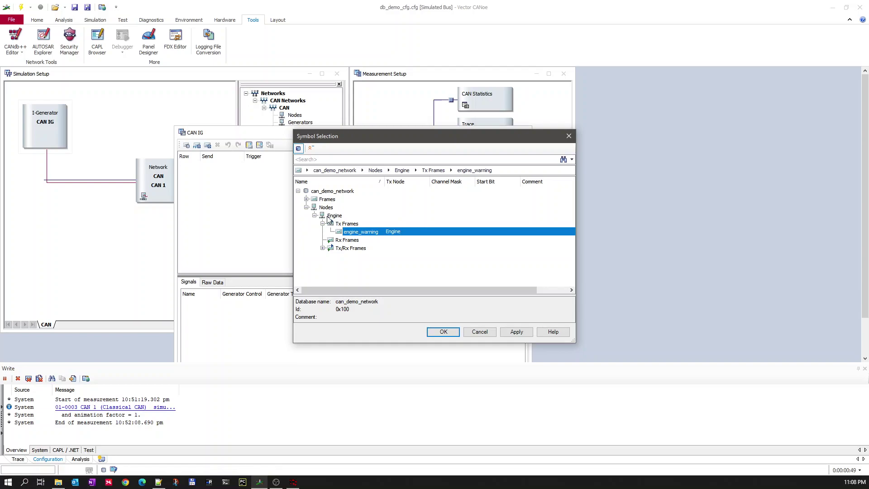
pyautogui.click(444, 332)
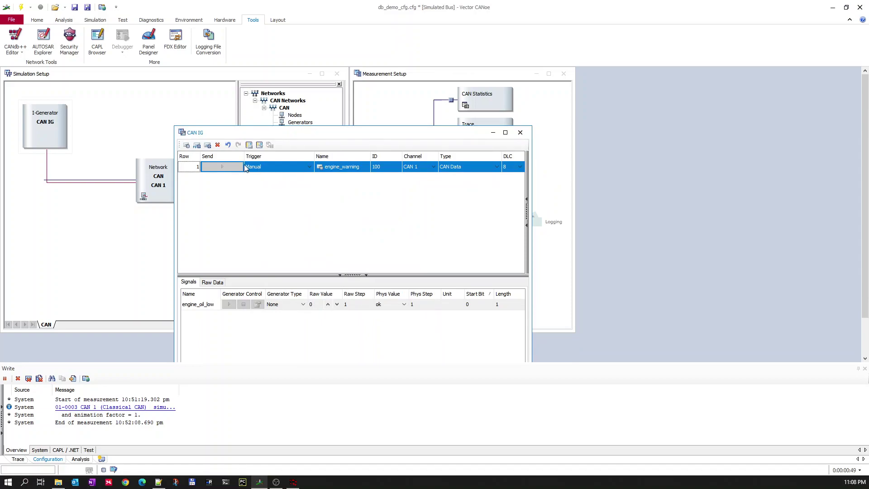
# Move the CAN IG window aside, open the Trace window and enlarge it beside the generator.
pyautogui.moveTo(349, 136); pyautogui.dragTo(215, 97)
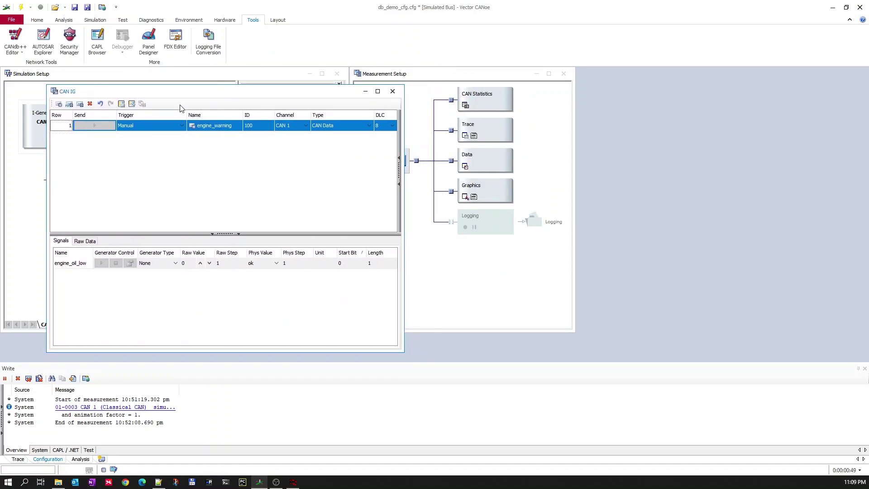
pyautogui.click(33, 20)
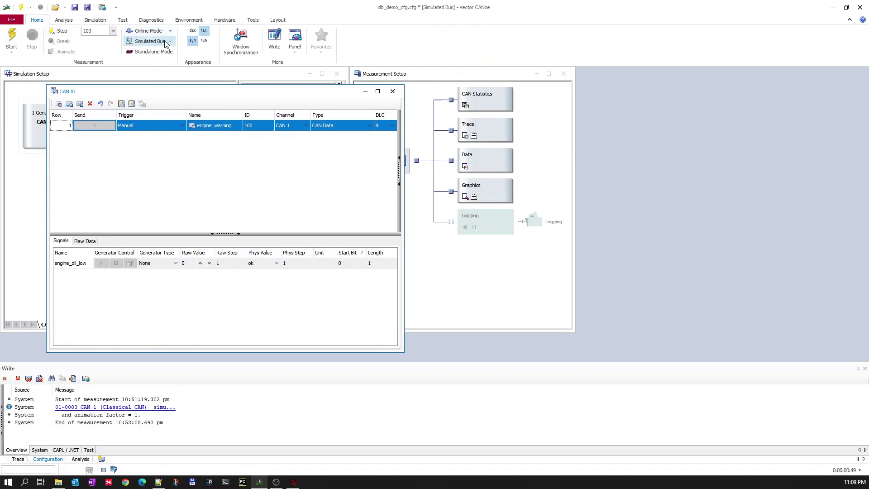
pyautogui.click(64, 20)
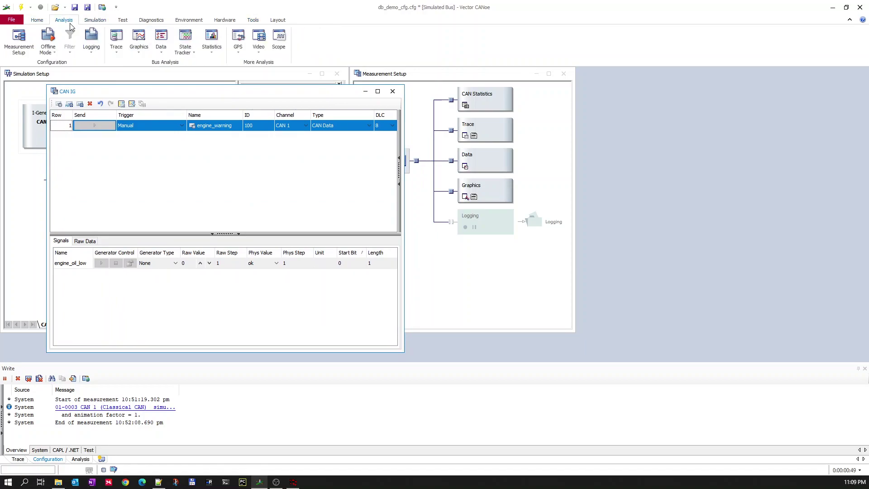
pyautogui.click(118, 47)
pyautogui.click(129, 66)
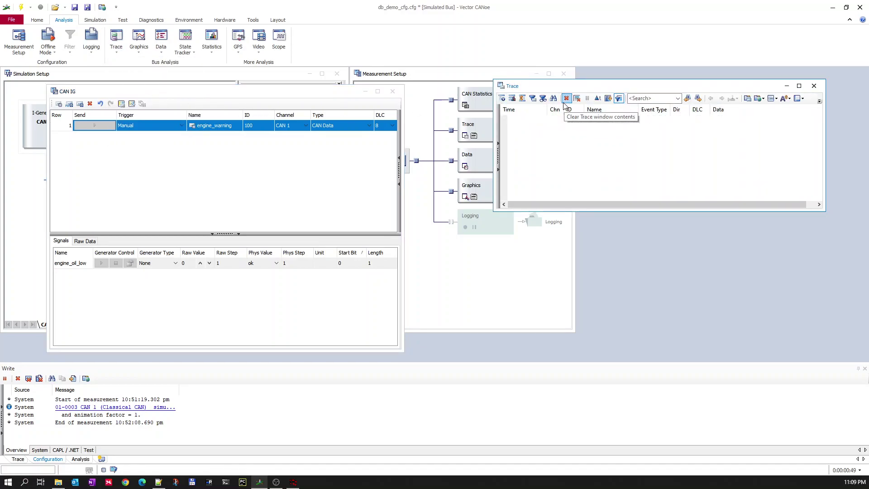
pyautogui.moveTo(494, 211)
pyautogui.mouseDown()
pyautogui.moveTo(458, 311)
pyautogui.moveTo(434, 337)
pyautogui.mouseUp()
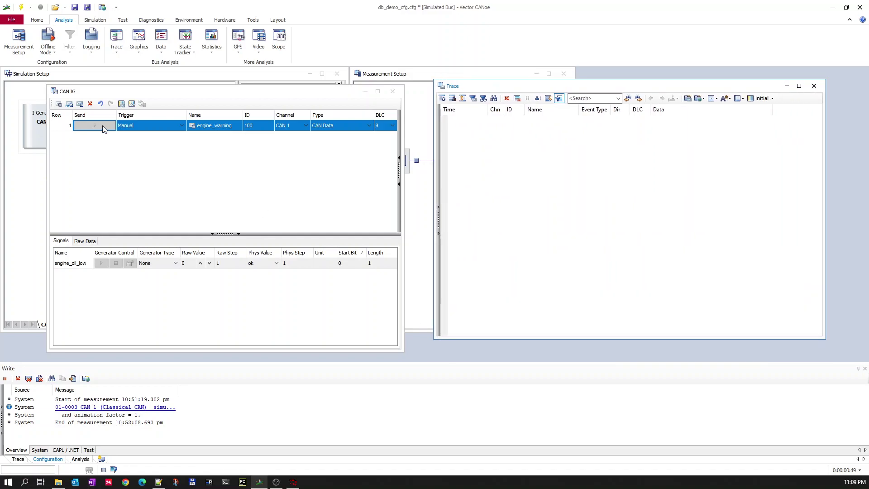
# Set the engine_warning frame's trigger to periodic with a 50 ms cycle time and save the configuration.
pyautogui.click(181, 125)
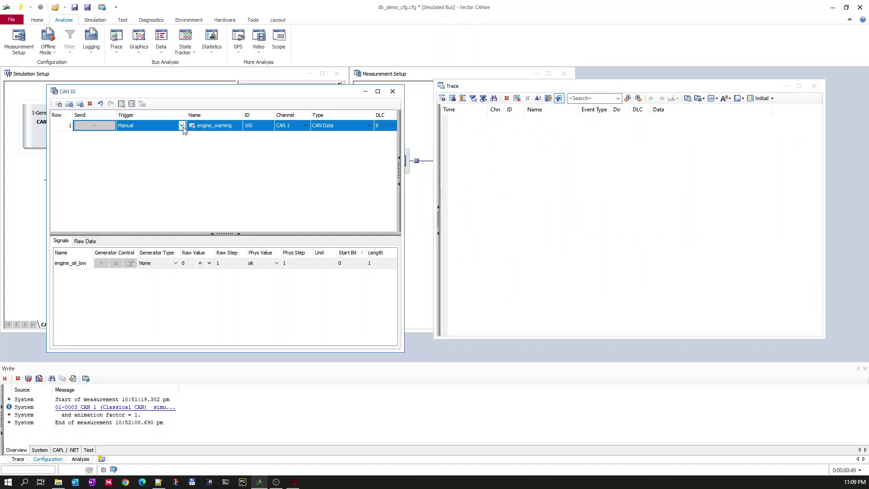
pyautogui.click(182, 137)
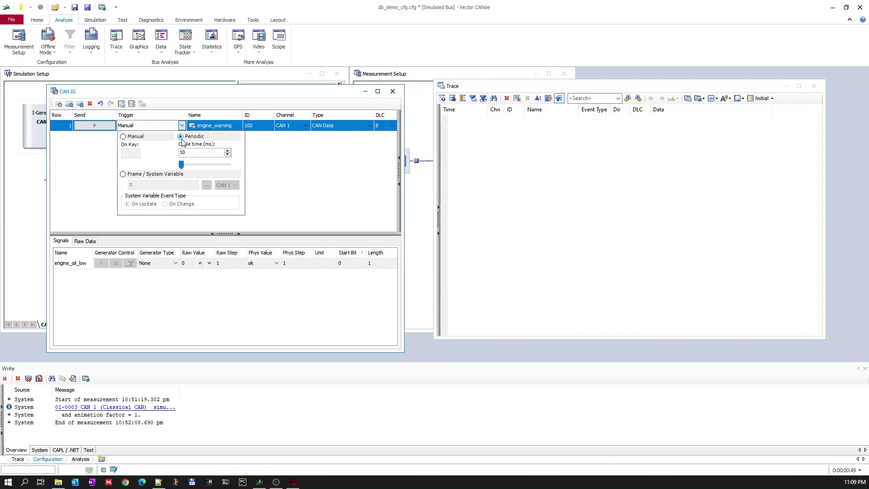
pyautogui.click(200, 152)
pyautogui.press('Return')
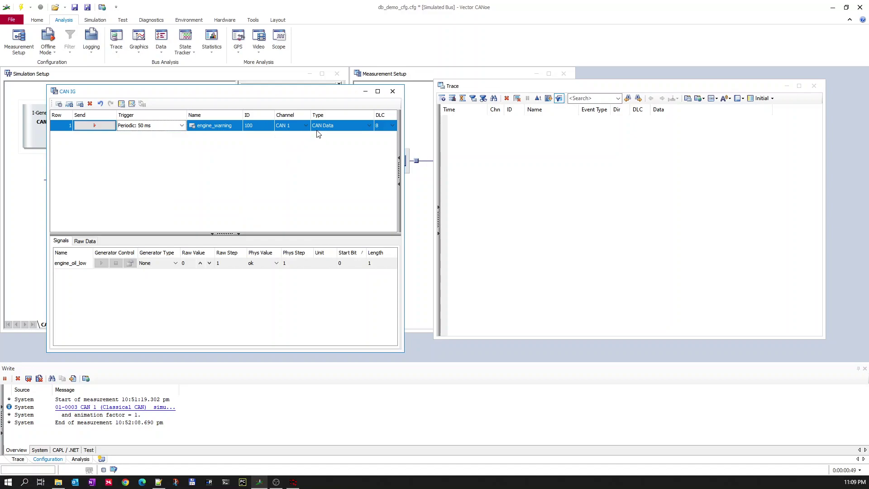
pyautogui.click(75, 7)
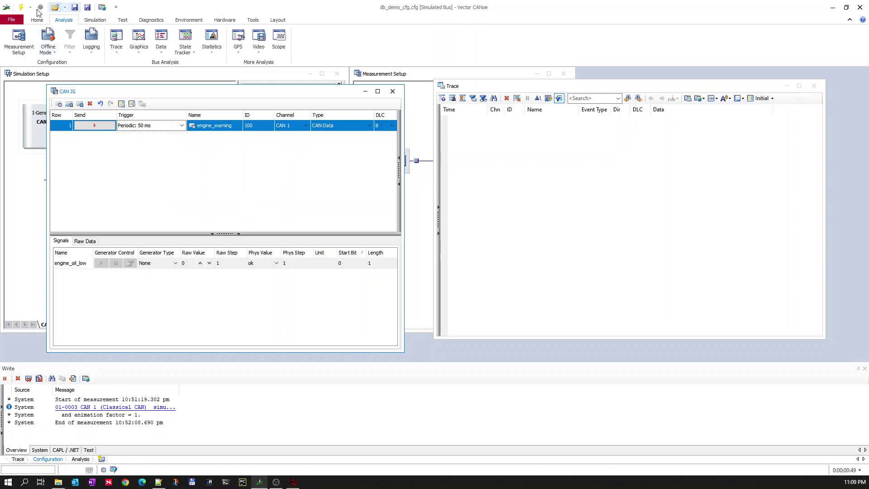
# Start the measurement, begin sending the periodic engine_warning frame and select it in the trace.
pyautogui.click(21, 7)
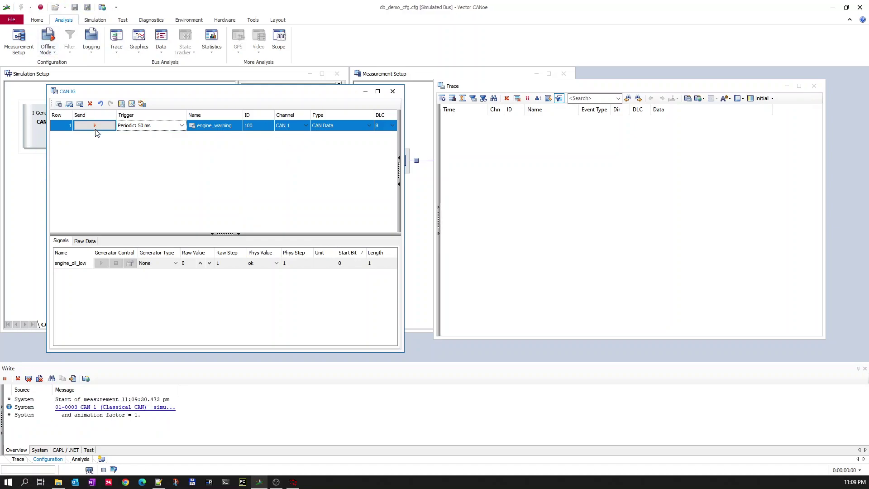
pyautogui.click(95, 126)
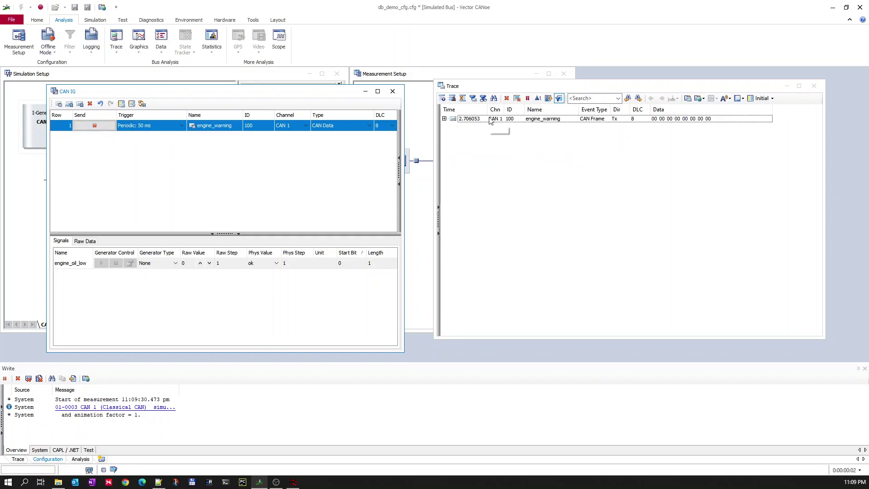
pyautogui.click(521, 120)
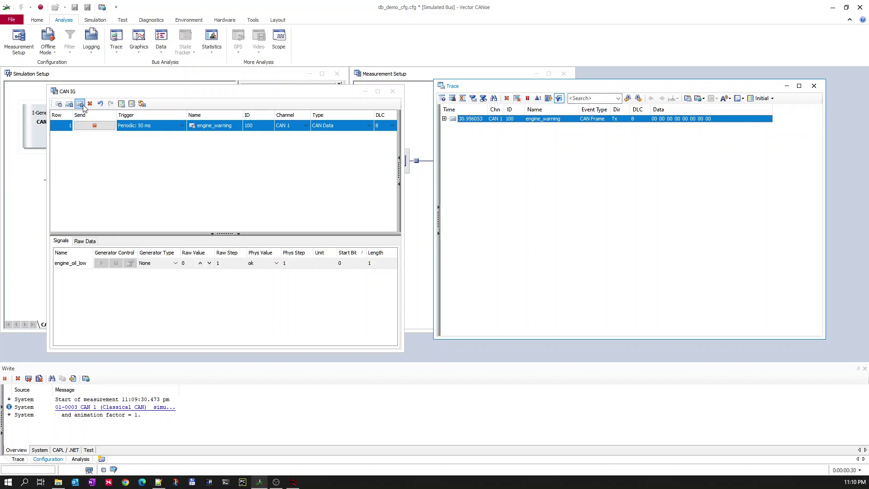
# Add a CAN frame with ID 500 to the generator, send it manually and select it in the trace.
pyautogui.rightClick(86, 159)
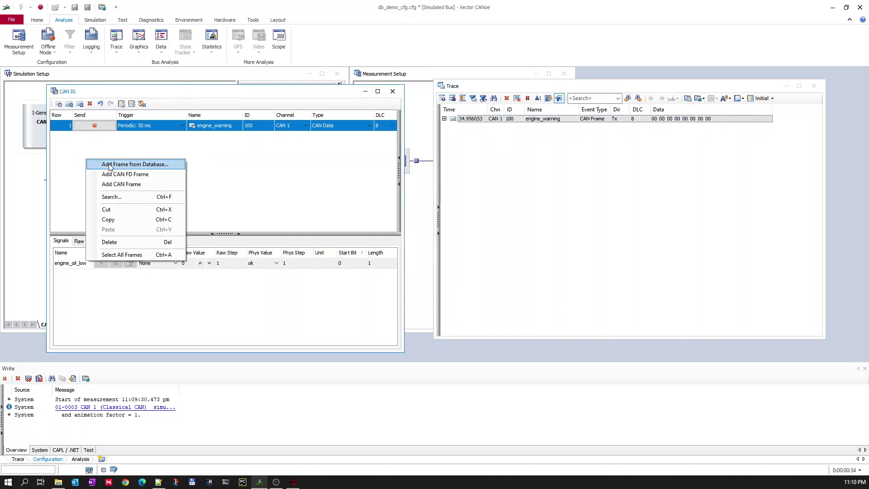
pyautogui.click(122, 183)
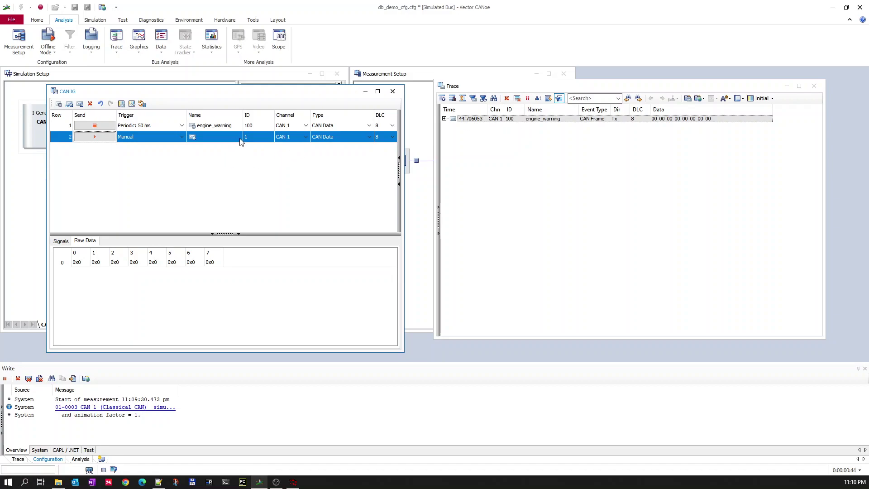
pyautogui.click(259, 140)
pyautogui.click(97, 137)
pyautogui.click(495, 119)
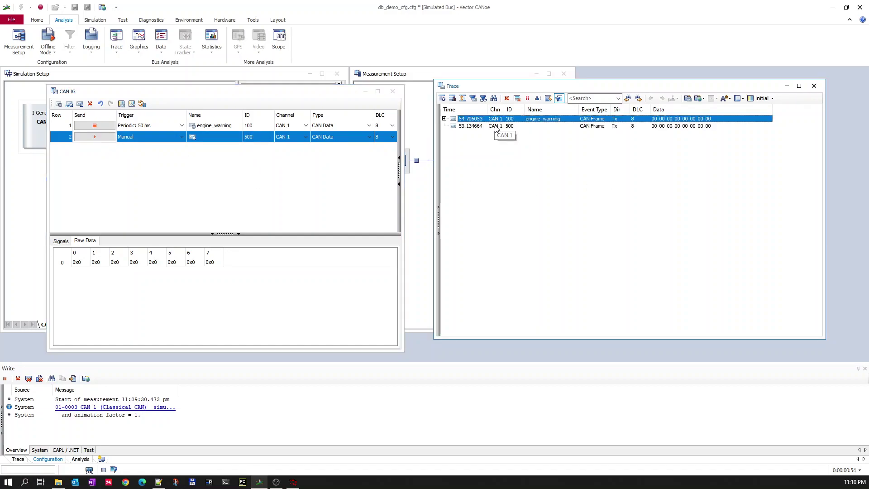
pyautogui.click(503, 126)
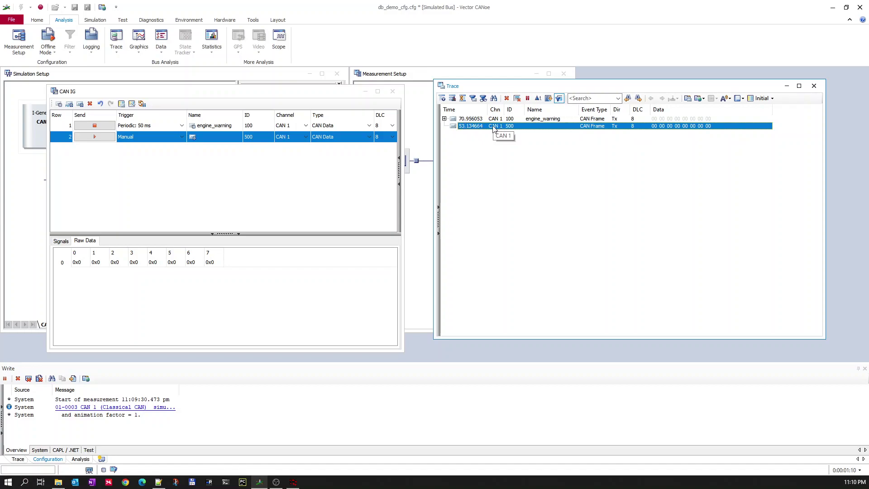
# Expand the engine_warning frame in the trace and inspect its engine_oil_low signal.
pyautogui.click(449, 120)
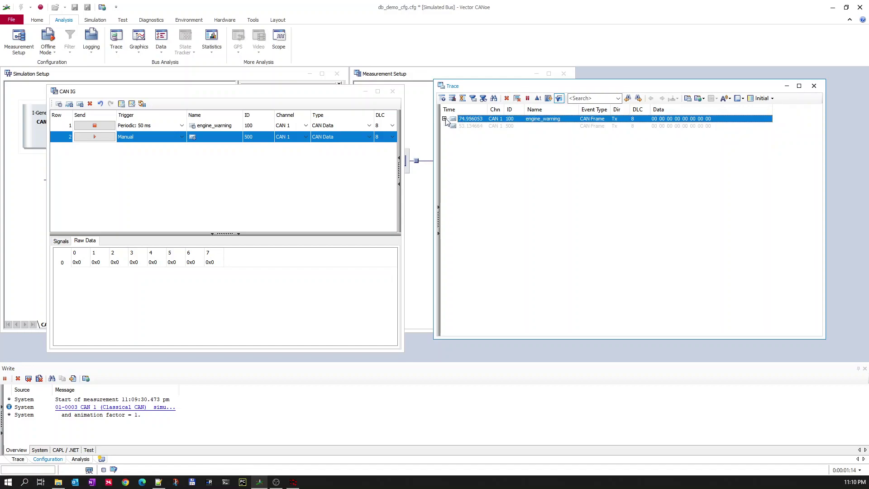
pyautogui.click(444, 119)
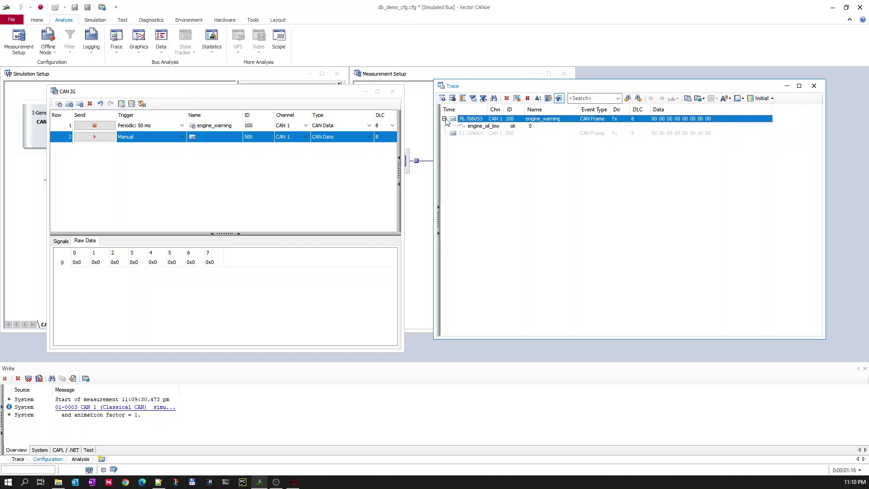
pyautogui.click(481, 126)
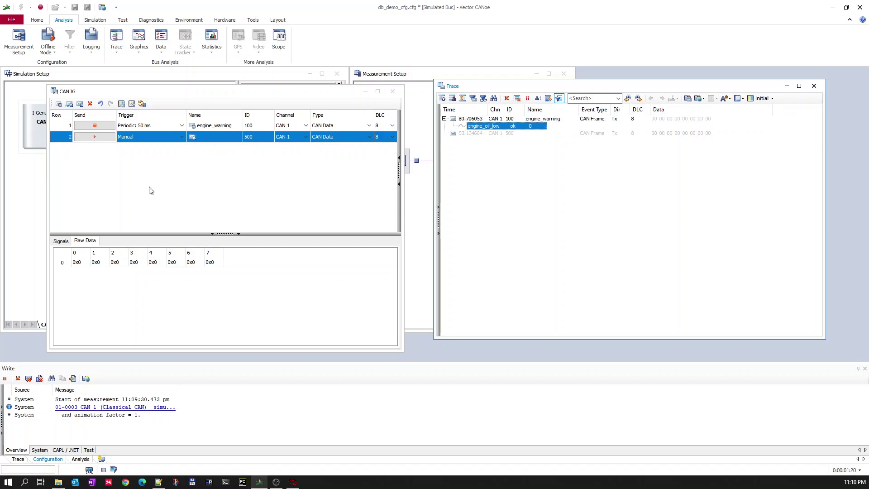
# Raise the raw value of engine_warning's engine_oil_low signal to 1 and check the signal in the trace.
pyautogui.click(132, 127)
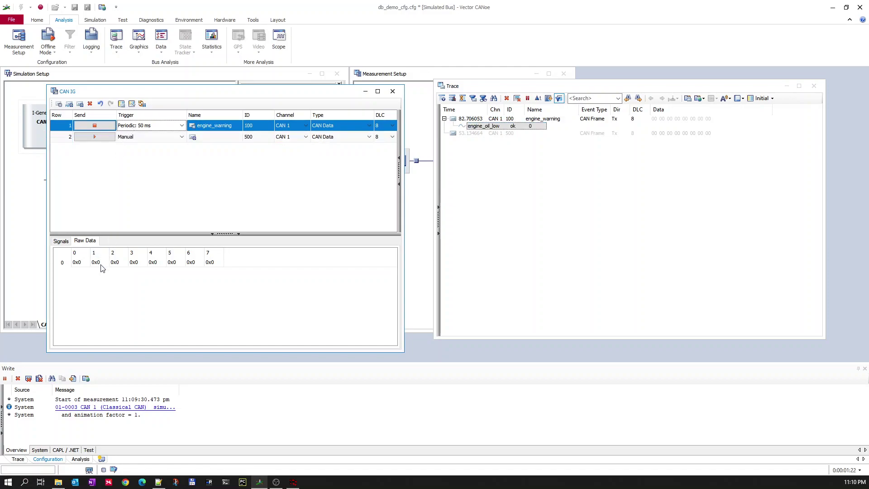
pyautogui.click(63, 241)
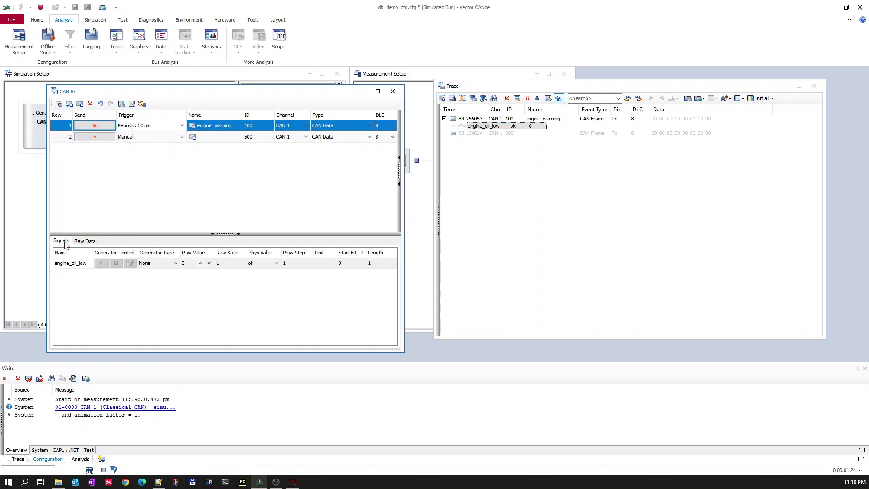
pyautogui.click(200, 264)
pyautogui.click(519, 127)
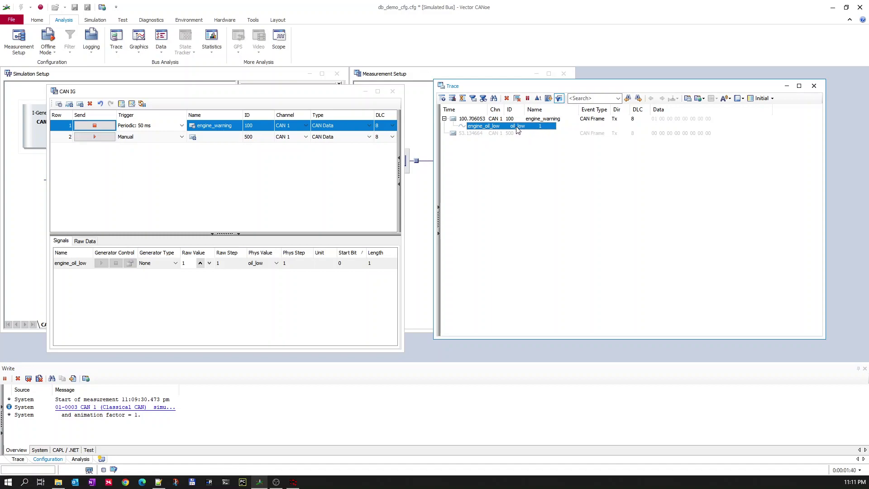
# Set the engine_oil_low raw value to 0 and check the signal in the trace.
pyautogui.click(208, 263)
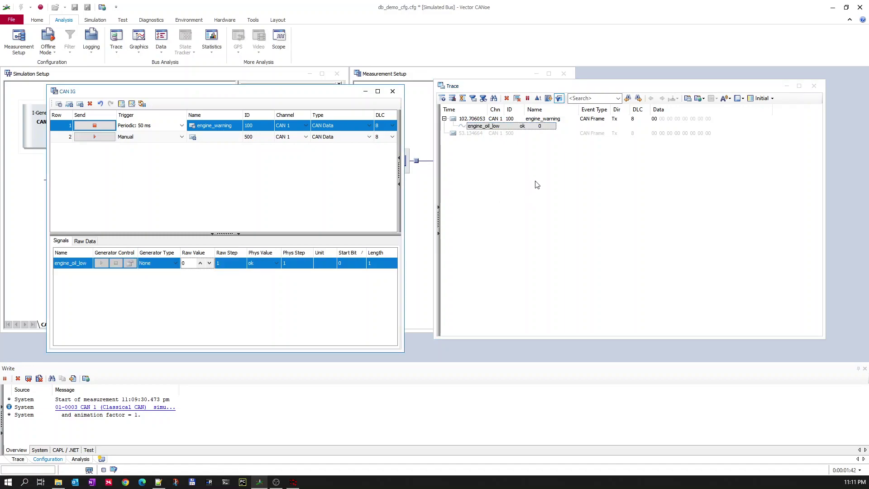
pyautogui.click(523, 127)
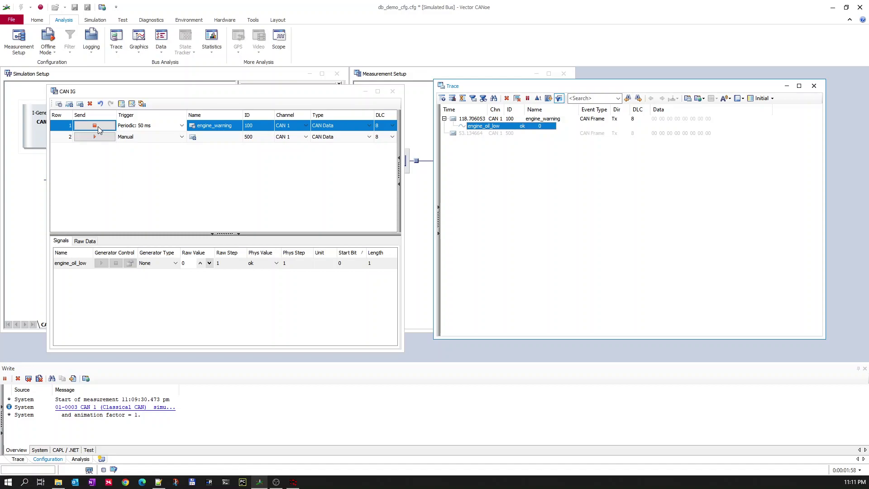
pyautogui.click(151, 186)
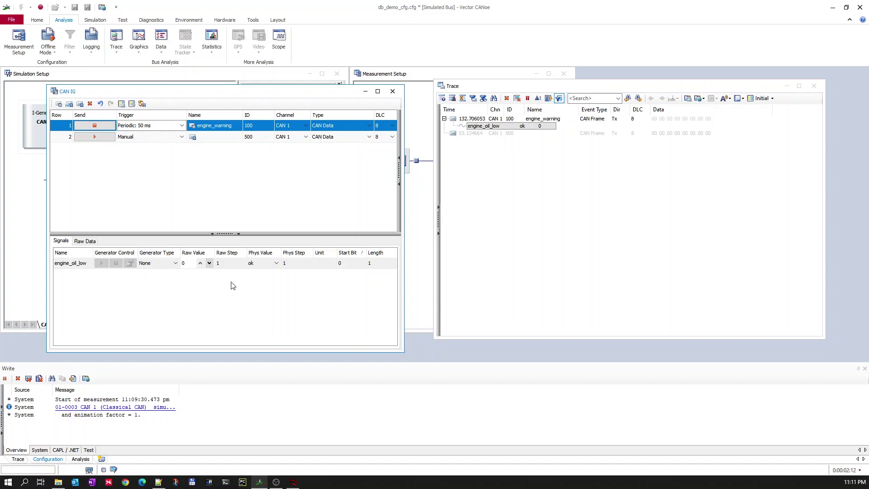
# Switch to the CANdb++ Editor, examine the mapped engine_oil_low signal's definition under the engine_warning (0x100) message and close it.
pyautogui.moveTo(292, 481)
pyautogui.click(304, 450)
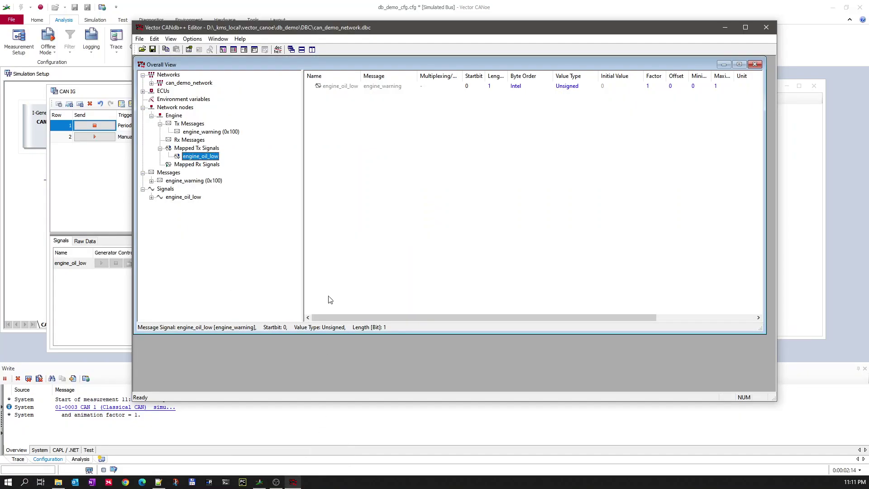
pyautogui.click(155, 40)
pyautogui.moveTo(171, 39)
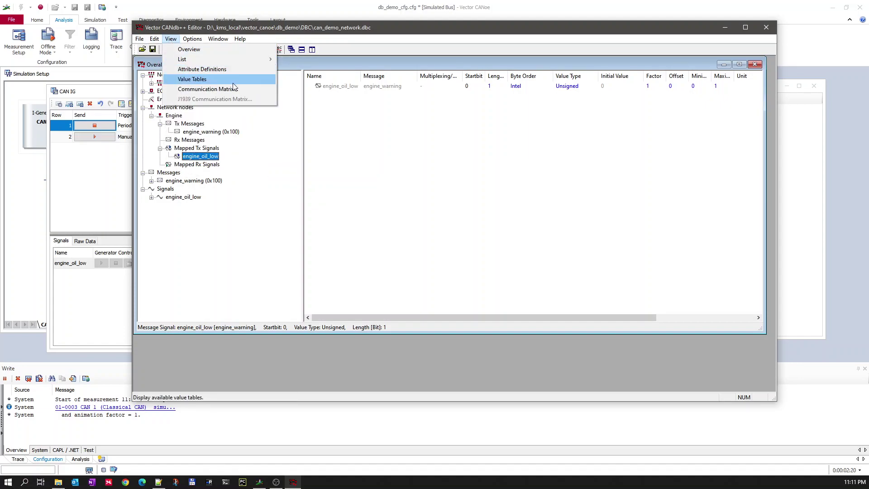
pyautogui.moveTo(201, 40)
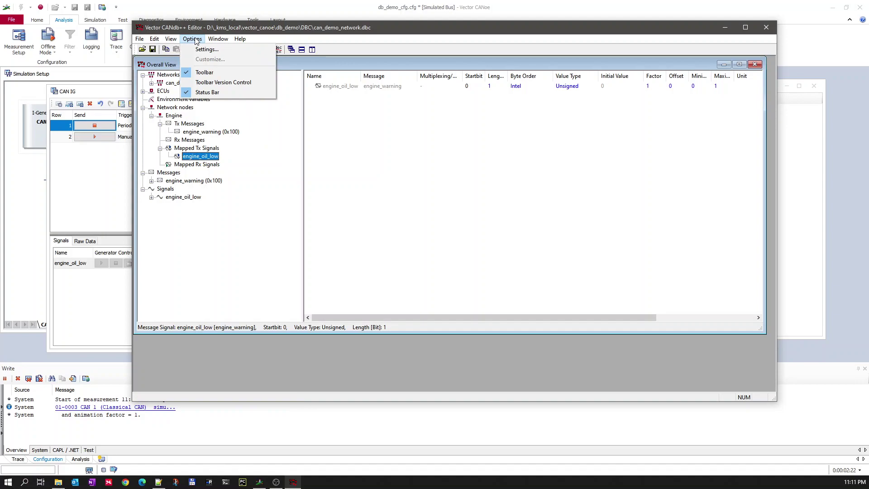
pyautogui.click(192, 257)
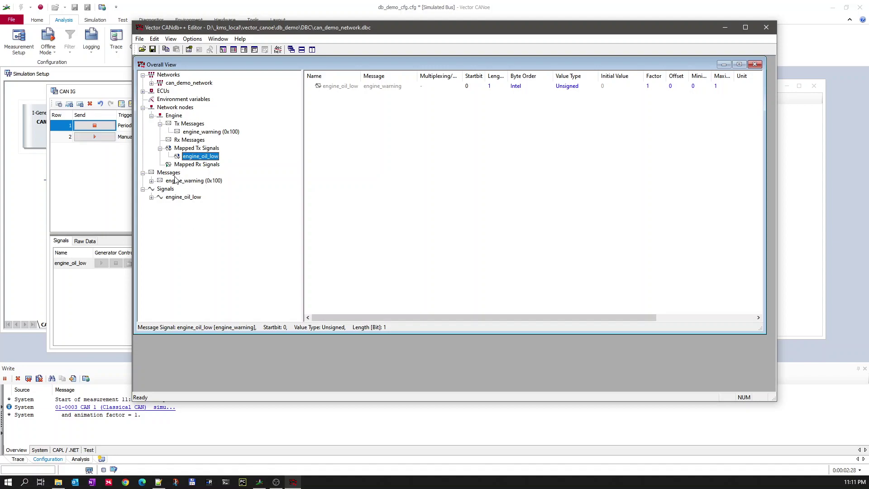
pyautogui.click(151, 180)
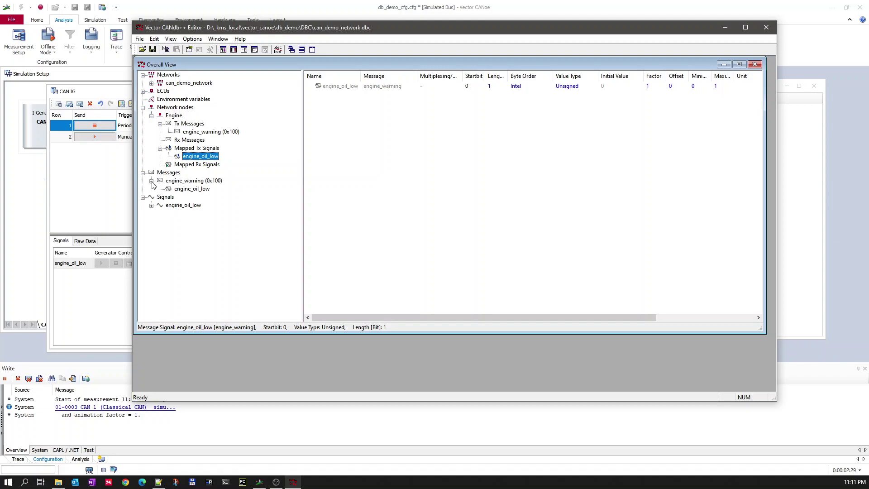
pyautogui.rightClick(197, 192)
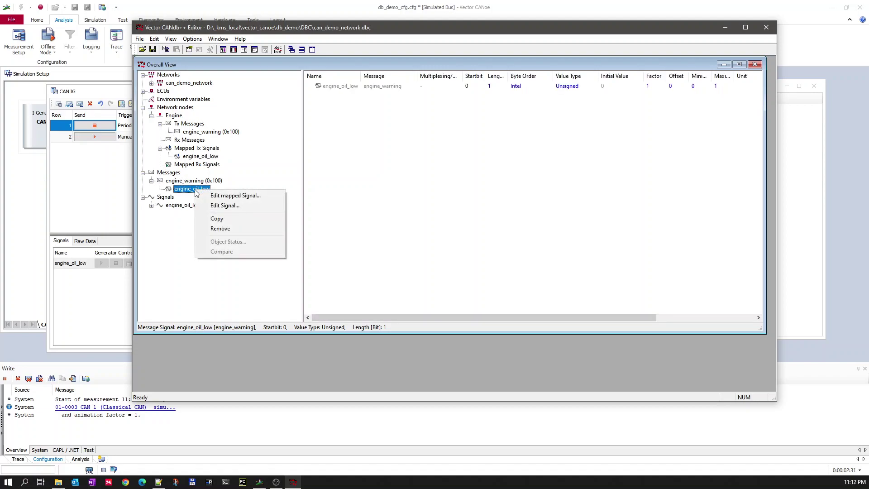
pyautogui.click(239, 200)
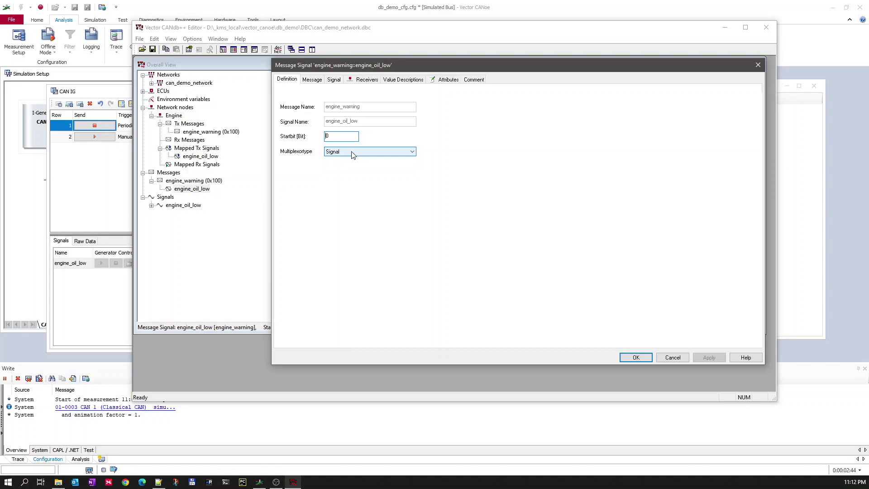
pyautogui.click(758, 64)
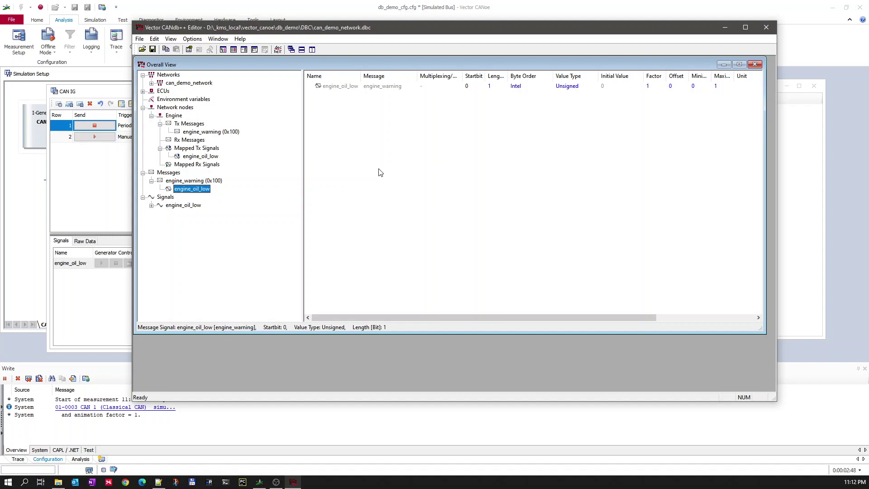